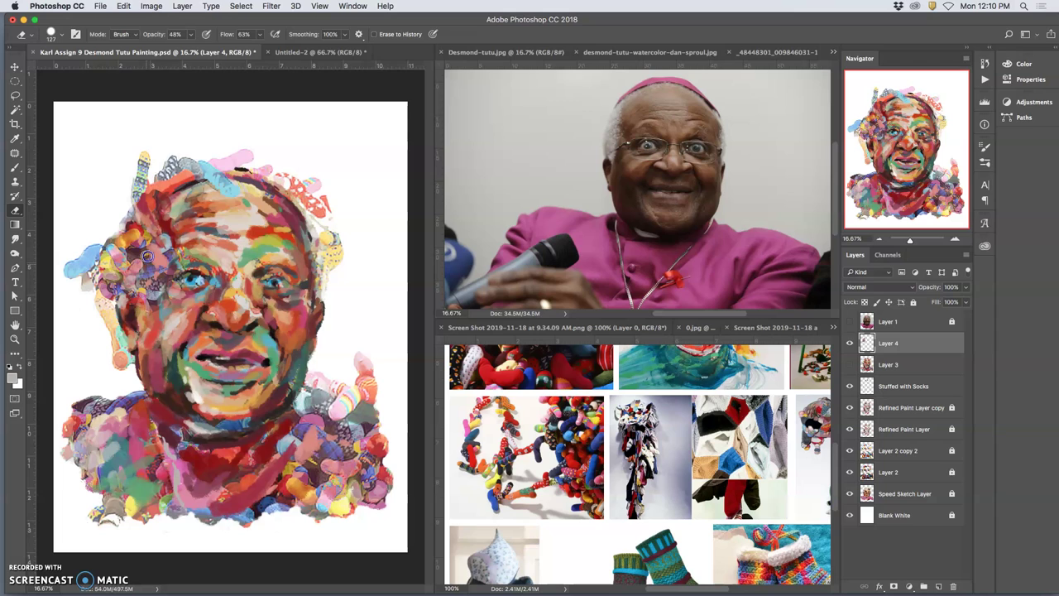
# - Examine up close how the sock textures blend into the temple and hair on the portrait's left side
pyautogui.click(215, 289)
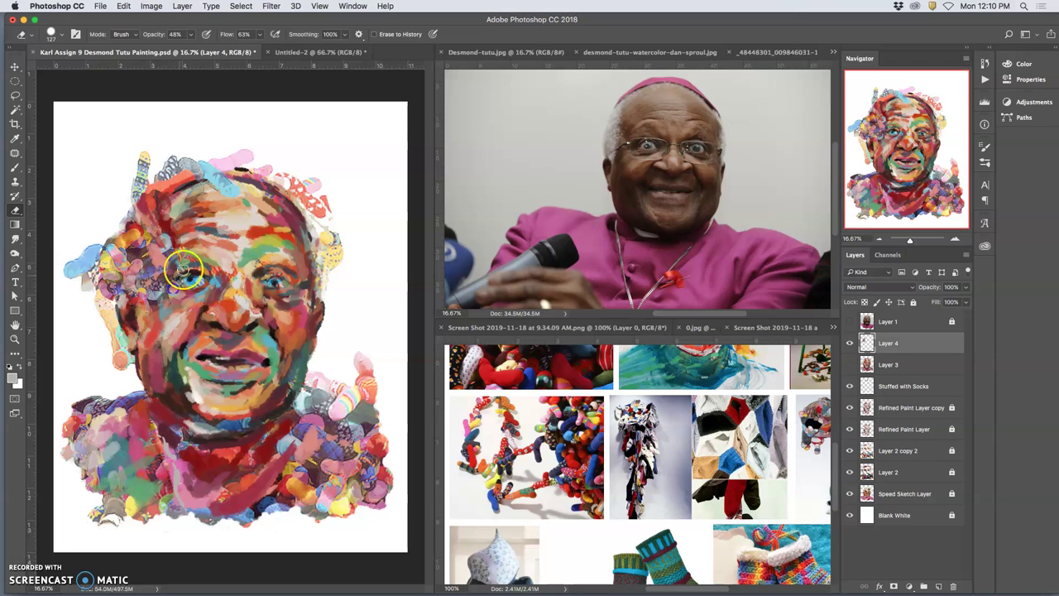
pyautogui.click(173, 200)
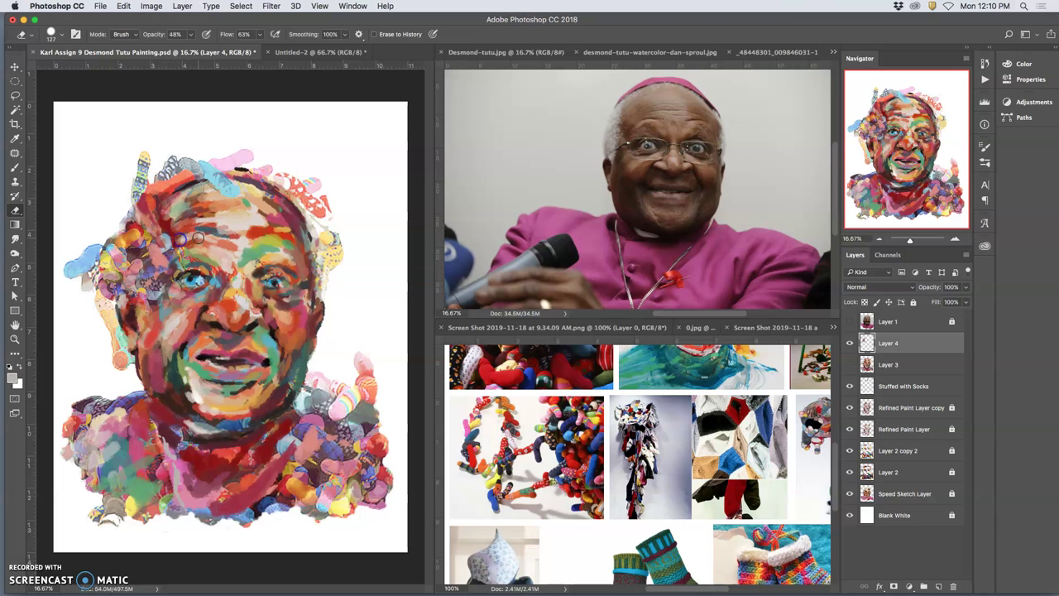
pyautogui.press('super+plus')
pyautogui.press('super+plus')
pyautogui.press('super+plus')
pyautogui.press('super+plus')
pyautogui.moveTo(241, 291); pyautogui.dragTo(406, 439)
pyautogui.moveTo(170, 248); pyautogui.dragTo(293, 373)
pyautogui.moveTo(257, 340); pyautogui.dragTo(271, 353)
pyautogui.moveTo(274, 293); pyautogui.dragTo(216, 307)
pyautogui.moveTo(231, 260); pyautogui.dragTo(298, 271)
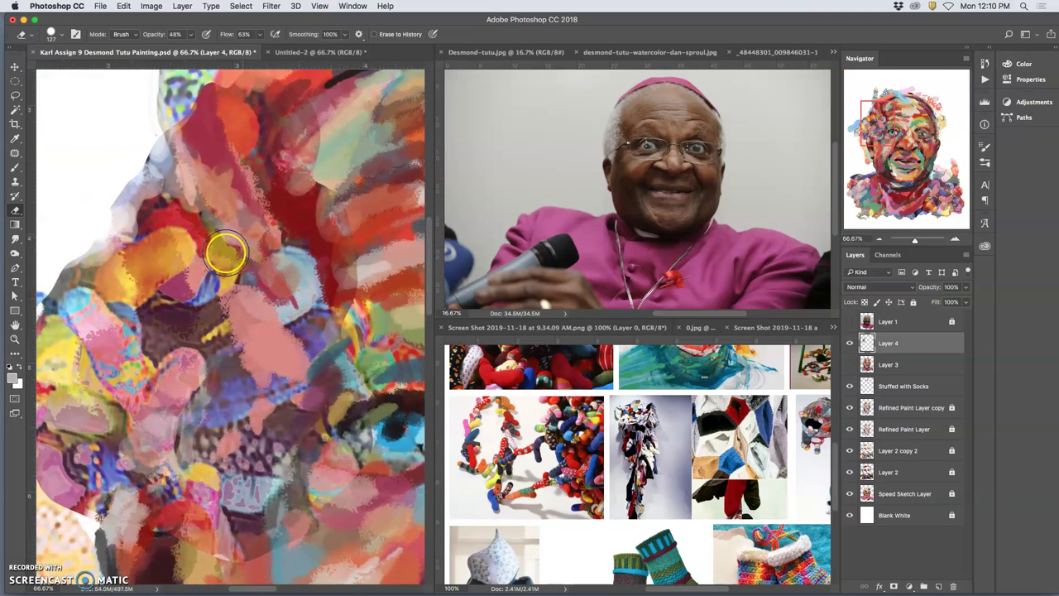
pyautogui.moveTo(212, 336); pyautogui.dragTo(246, 199)
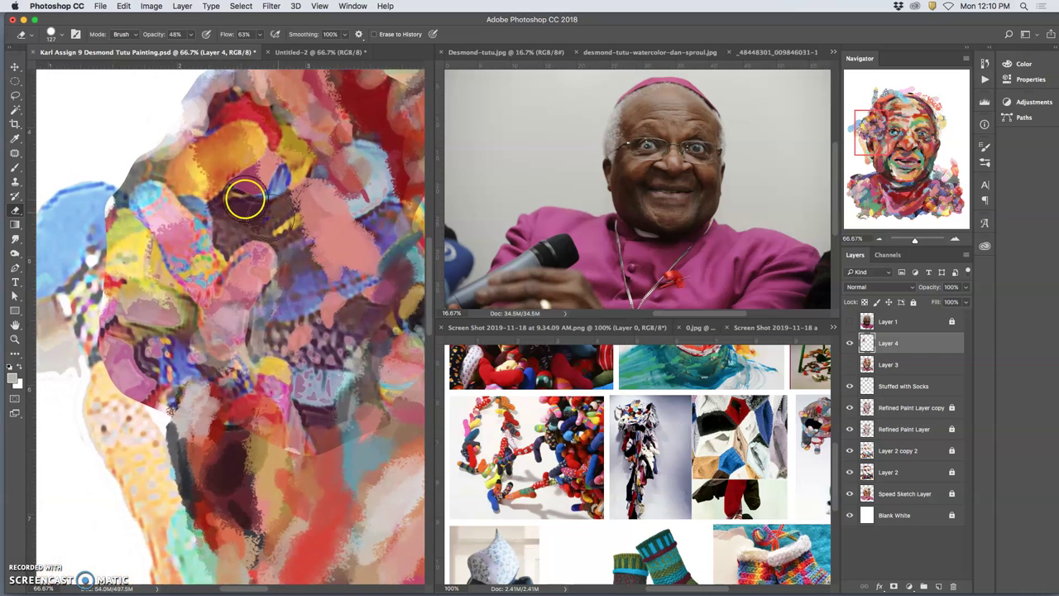
# - Inspect the sock shapes along the outer edge of the head, including the upper right, and return to the full portrait
pyautogui.moveTo(108, 279)
pyautogui.mouseDown()
pyautogui.moveTo(107, 216)
pyautogui.moveTo(100, 261)
pyautogui.moveTo(112, 249)
pyautogui.moveTo(97, 287)
pyautogui.mouseUp()
pyautogui.moveTo(224, 341); pyautogui.dragTo(52, 196)
pyautogui.moveTo(269, 327); pyautogui.dragTo(146, 258)
pyautogui.moveTo(190, 340)
pyautogui.mouseDown()
pyautogui.moveTo(154, 369)
pyautogui.moveTo(142, 422)
pyautogui.mouseUp()
pyautogui.moveTo(302, 215)
pyautogui.mouseDown()
pyautogui.moveTo(245, 276)
pyautogui.moveTo(138, 210)
pyautogui.moveTo(219, 247)
pyautogui.mouseUp()
pyautogui.moveTo(364, 169); pyautogui.dragTo(282, 260)
pyautogui.moveTo(331, 169); pyautogui.dragTo(372, 300)
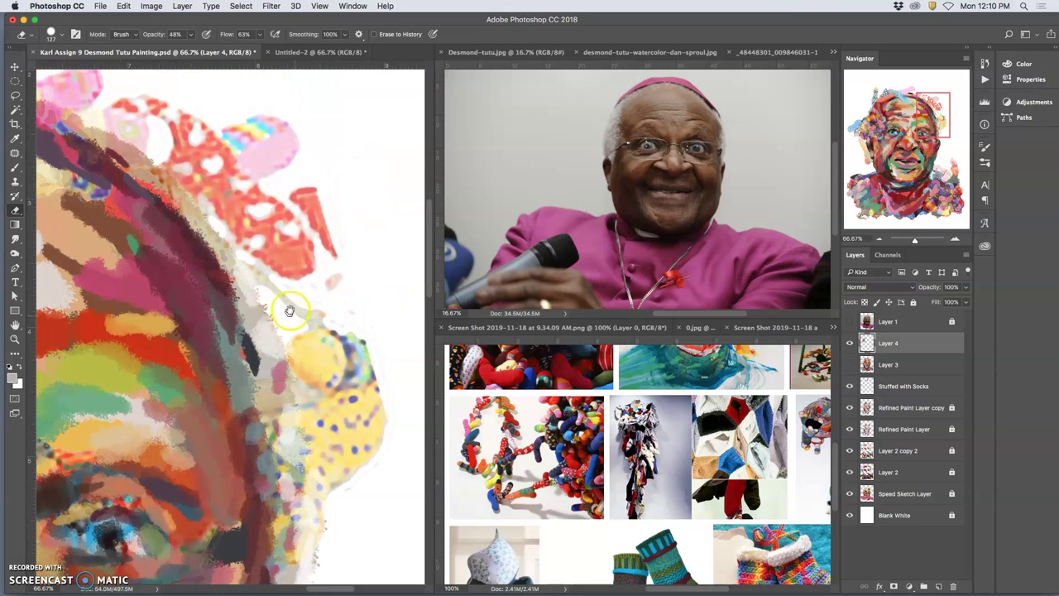
pyautogui.press('super+minus')
pyautogui.press('super+minus')
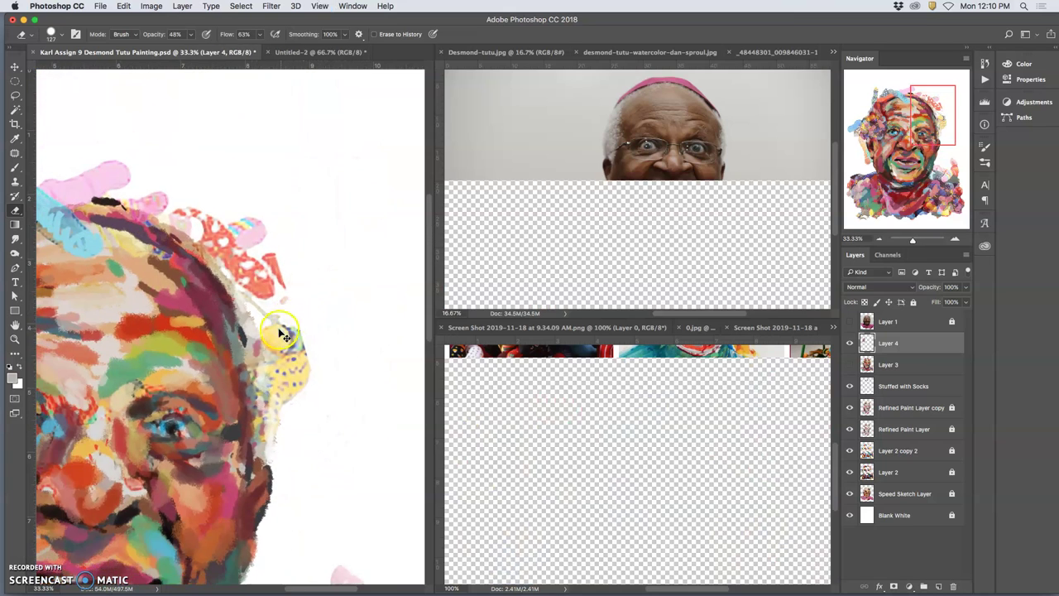
pyautogui.hotkey('ctrl', '-')
pyautogui.hotkey('ctrl', '-')
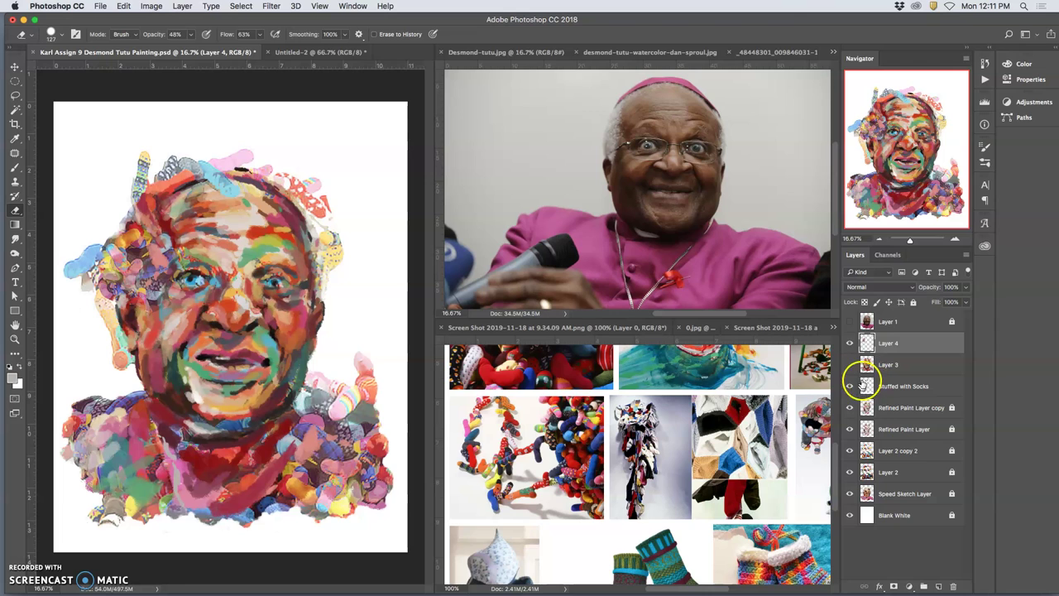
# - Compare the portrait with and without Layer 2 copy 2, Refined Paint Layer copy and Stuffed with Socks, leaving each visible
pyautogui.click(849, 451)
pyautogui.click(849, 450)
pyautogui.click(849, 407)
pyautogui.click(849, 407)
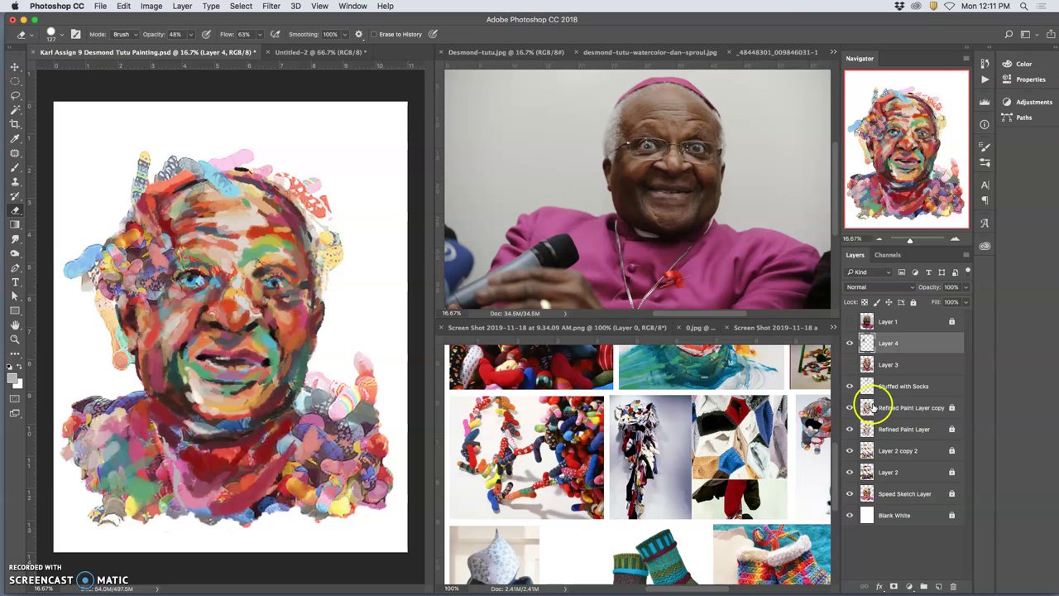
pyautogui.click(849, 385)
pyautogui.click(849, 385)
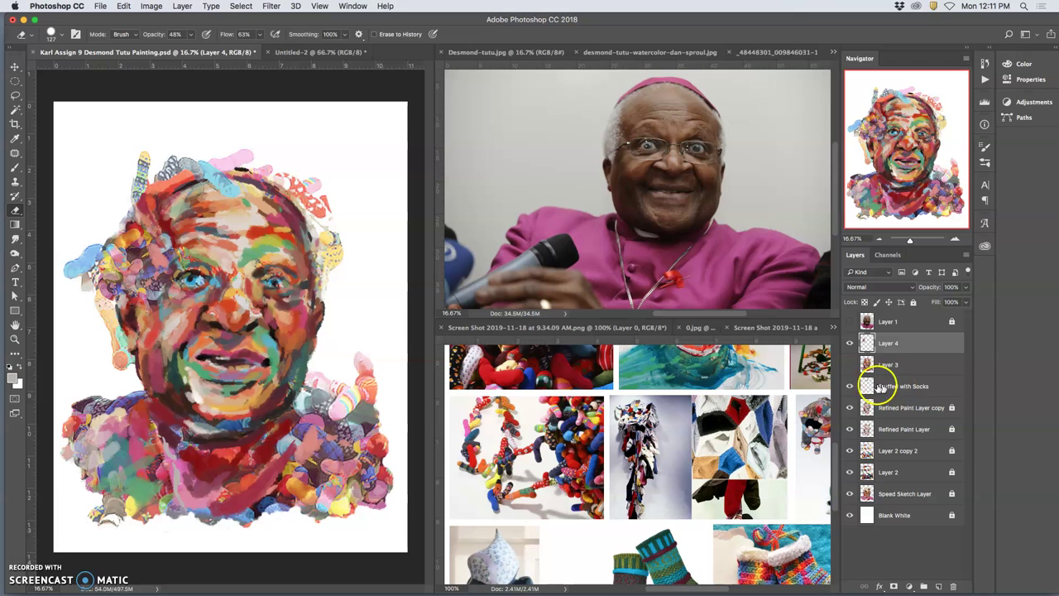
# - Move Layer 4 directly beneath Stuffed with Socks and merge the two layers into one
pyautogui.moveTo(890, 346); pyautogui.dragTo(879, 373)
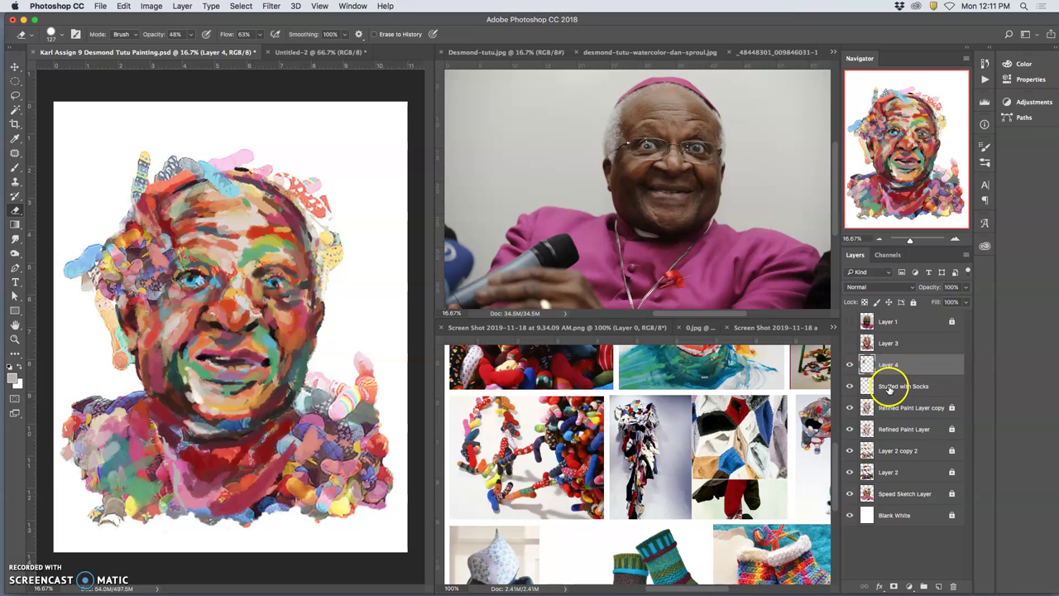
pyautogui.click(887, 386)
pyautogui.keyDown('shift'); pyautogui.click(892, 369); pyautogui.keyUp('shift')
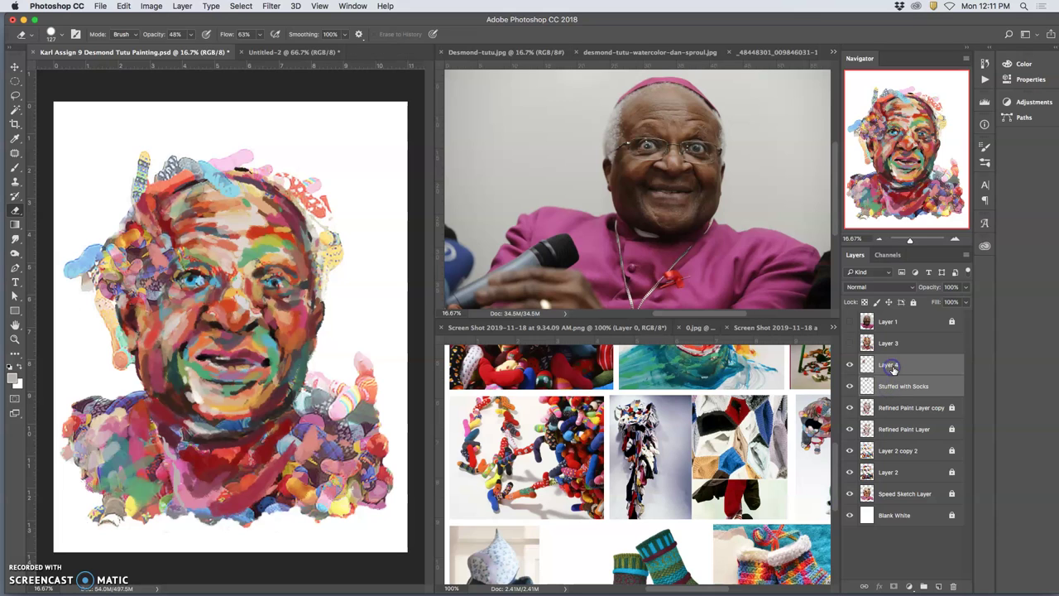
pyautogui.moveTo(886, 364); pyautogui.dragTo(886, 392)
pyautogui.rightClick(890, 366)
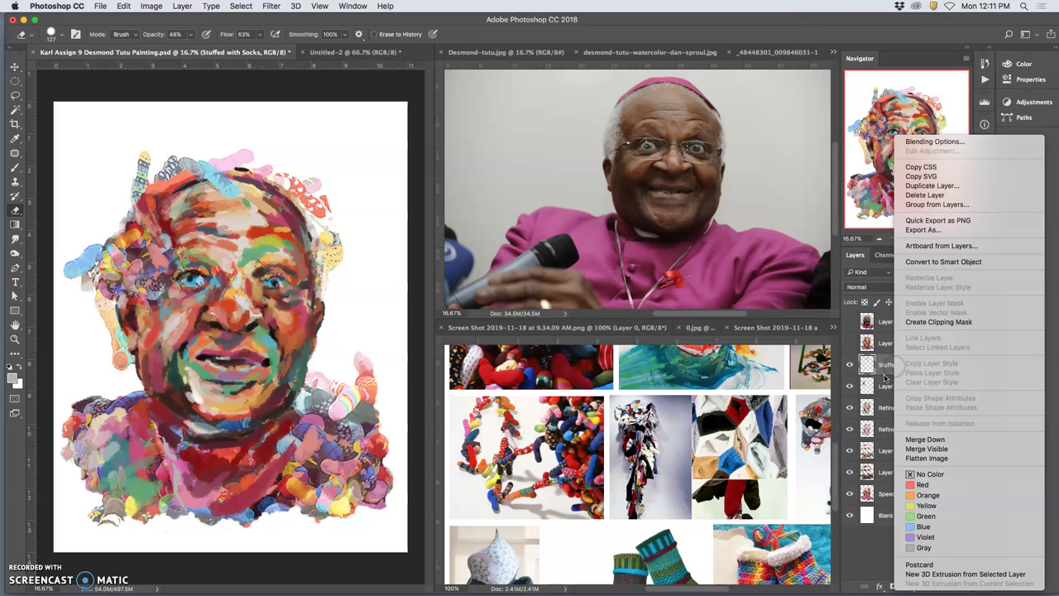
pyautogui.click(886, 387)
pyautogui.keyDown('shift'); pyautogui.click(889, 386); pyautogui.keyUp('shift')
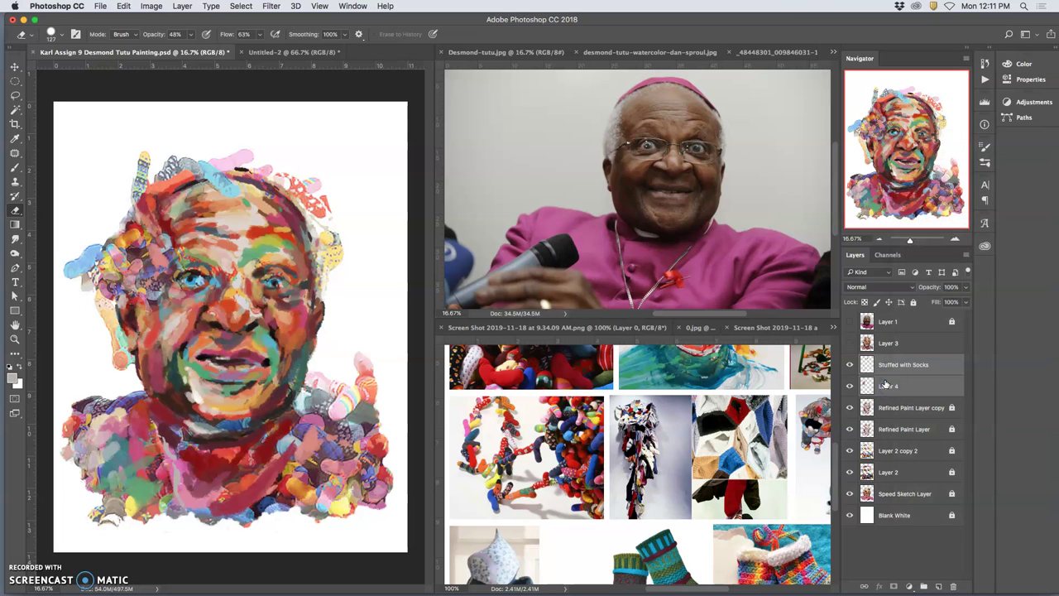
pyautogui.press('super+e')
# - Compare the portrait with and without the merged Stuffed with Socks layer, leaving it visible and selected
pyautogui.click(850, 365)
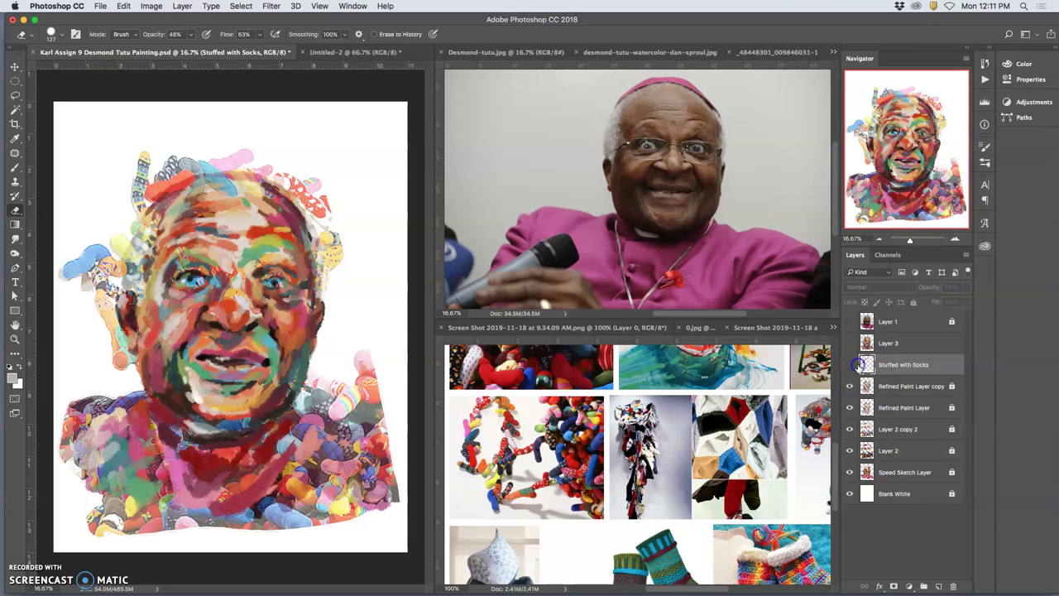
pyautogui.click(850, 365)
pyautogui.click(849, 365)
pyautogui.click(850, 364)
pyautogui.click(888, 371)
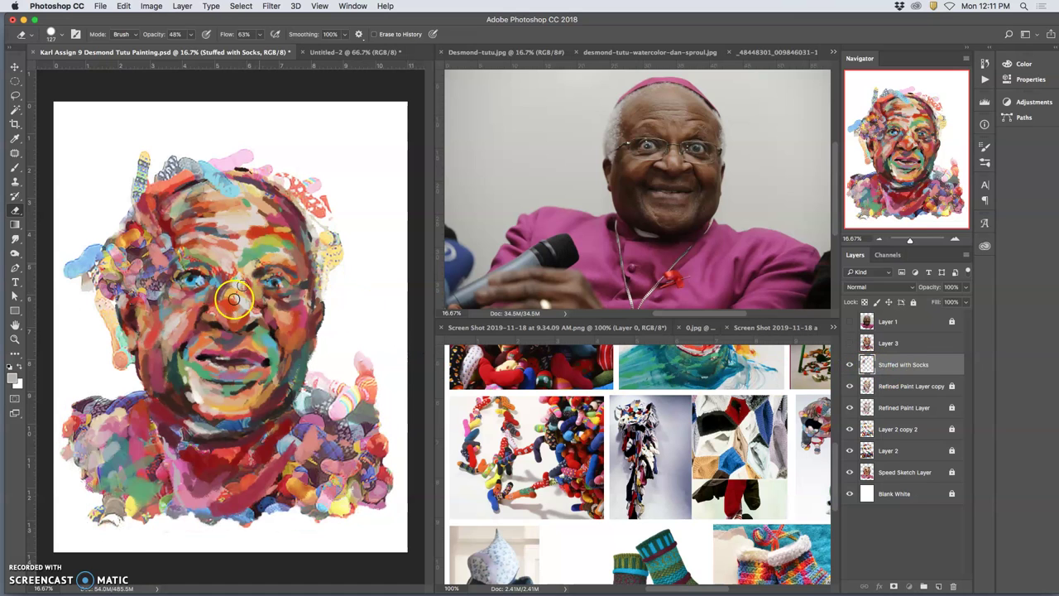
# - With the Brush tool at 67% opacity, paint pale pink strokes over the bridge of the nose and between the brows
pyautogui.click(15, 168)
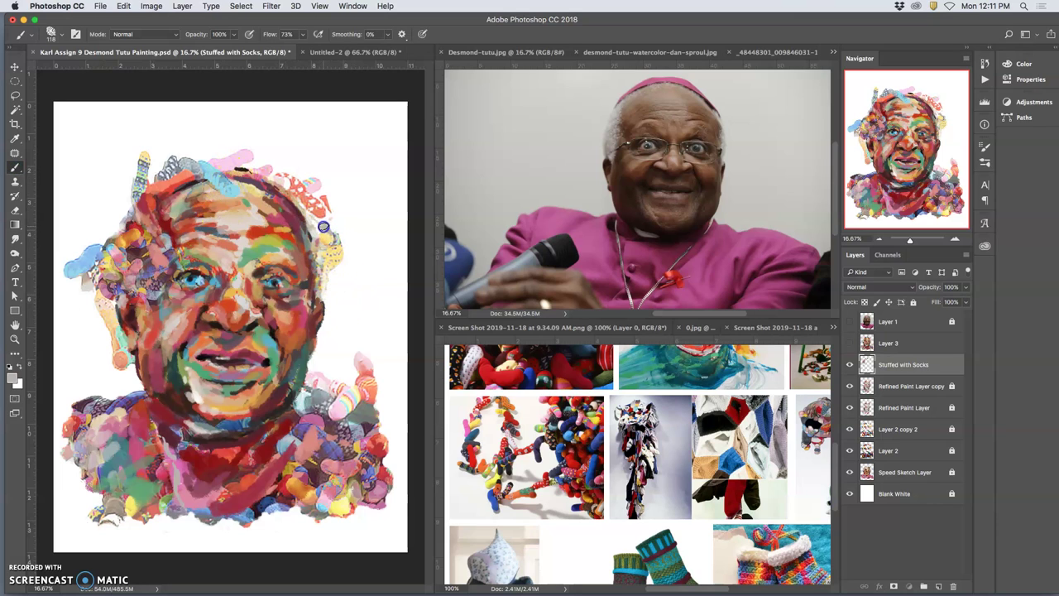
pyautogui.click(234, 34)
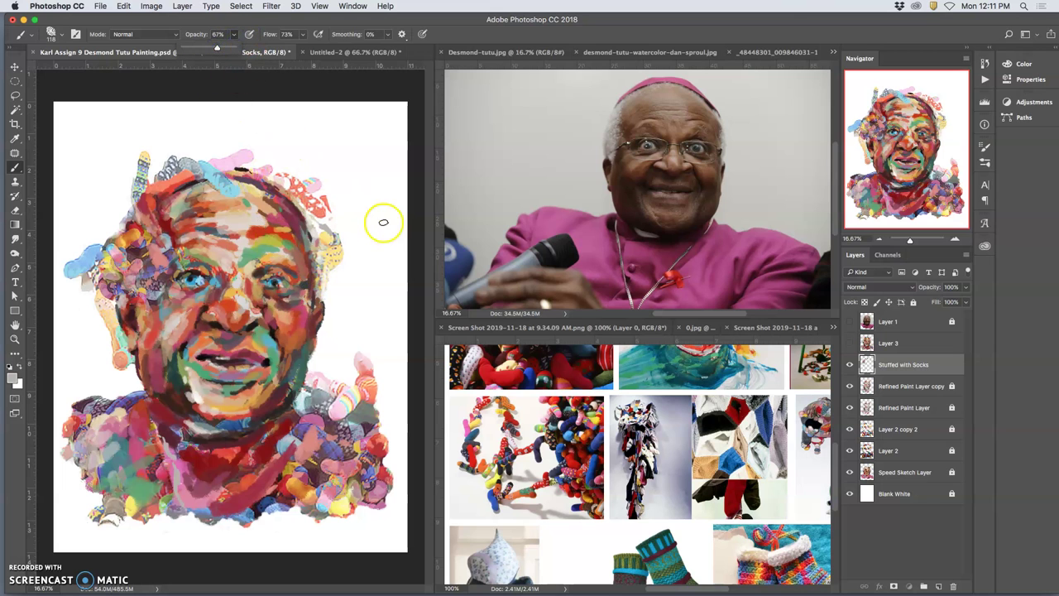
pyautogui.press('super+plus')
pyautogui.press('super+plus')
pyautogui.press('super+plus')
pyautogui.scroll(5, 302, 249)
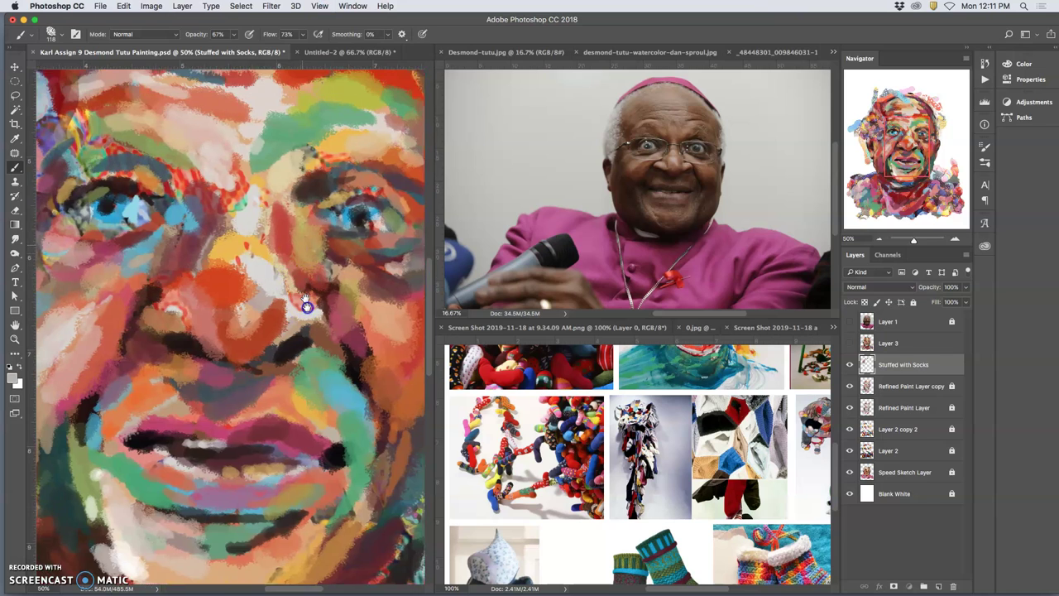
pyautogui.moveTo(247, 216)
pyautogui.mouseDown()
pyautogui.moveTo(256, 301)
pyautogui.moveTo(245, 304)
pyautogui.moveTo(256, 328)
pyautogui.moveTo(250, 348)
pyautogui.moveTo(236, 342)
pyautogui.moveTo(232, 378)
pyautogui.mouseUp()
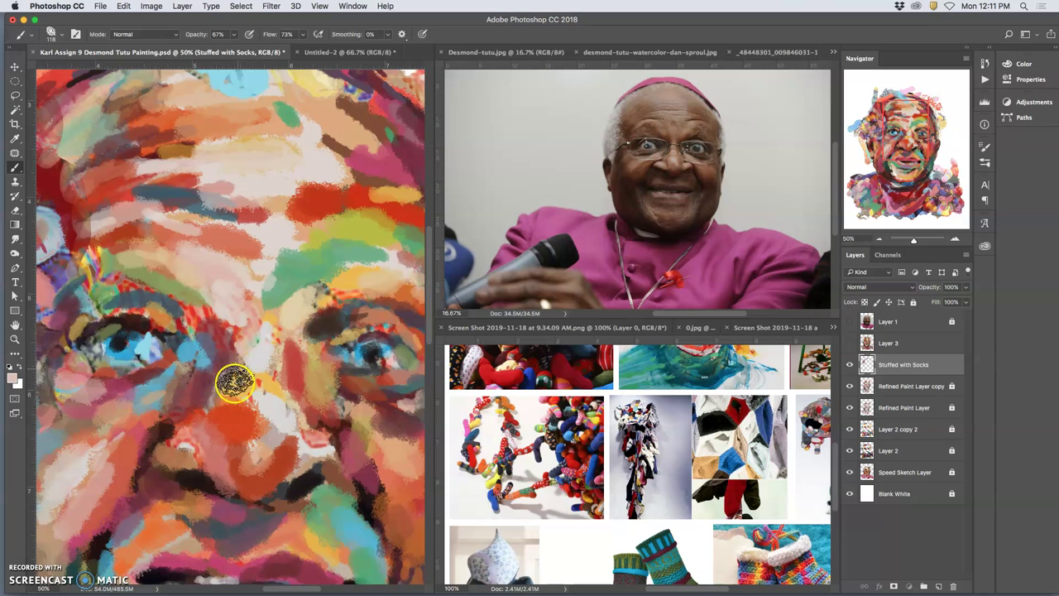
pyautogui.moveTo(229, 309)
pyautogui.mouseDown()
pyautogui.moveTo(200, 327)
pyautogui.moveTo(139, 288)
pyautogui.mouseUp()
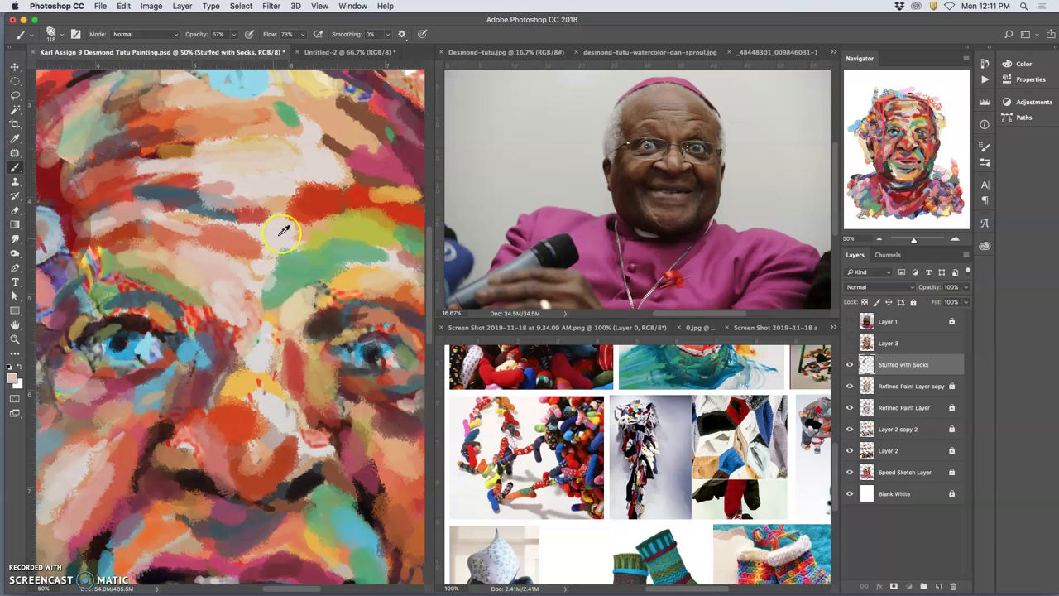
# - Sample a pale skin tone from the nose bridge and dab it onto the tip and side of the nose
pyautogui.keyDown('alt'); pyautogui.click(255, 352); pyautogui.keyUp('alt')
pyautogui.moveTo(263, 392); pyautogui.dragTo(274, 402)
pyautogui.click(200, 456)
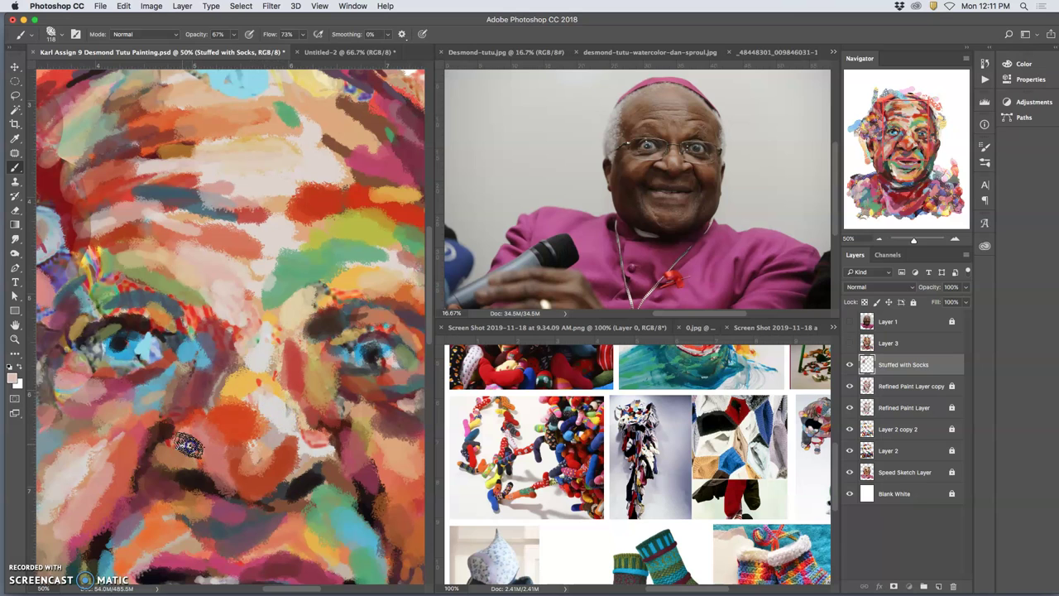
pyautogui.moveTo(197, 451)
pyautogui.mouseDown()
pyautogui.moveTo(222, 430)
pyautogui.moveTo(237, 398)
pyautogui.mouseUp()
pyautogui.press('super+minus')
pyautogui.press('super+minus')
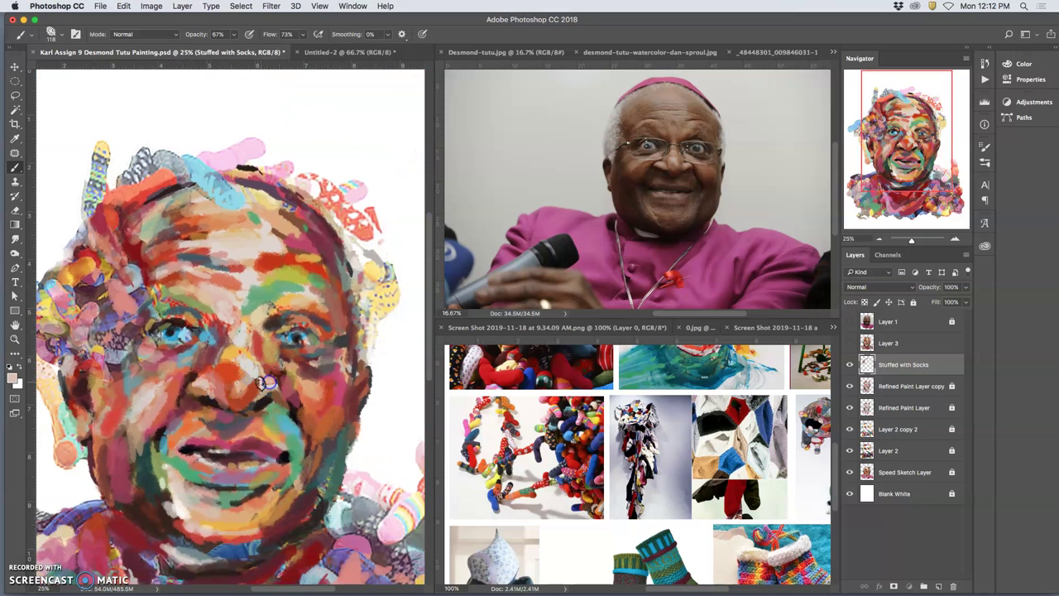
# - Paint skin-tone accents at the outer corner of the left eye, including orange sampled from the opposite cheek
pyautogui.click(158, 340)
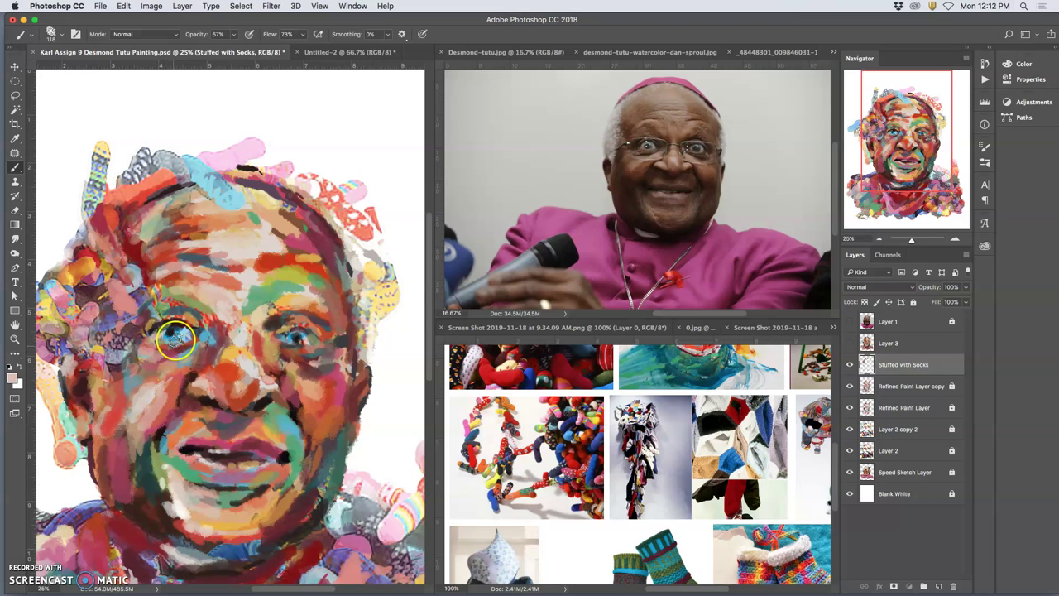
pyautogui.moveTo(165, 345)
pyautogui.mouseDown()
pyautogui.moveTo(171, 331)
pyautogui.moveTo(160, 359)
pyautogui.moveTo(177, 348)
pyautogui.moveTo(157, 338)
pyautogui.moveTo(152, 350)
pyautogui.mouseUp()
pyautogui.keyDown('alt'); pyautogui.click(317, 408); pyautogui.keyUp('alt')
pyautogui.moveTo(153, 340); pyautogui.dragTo(148, 329)
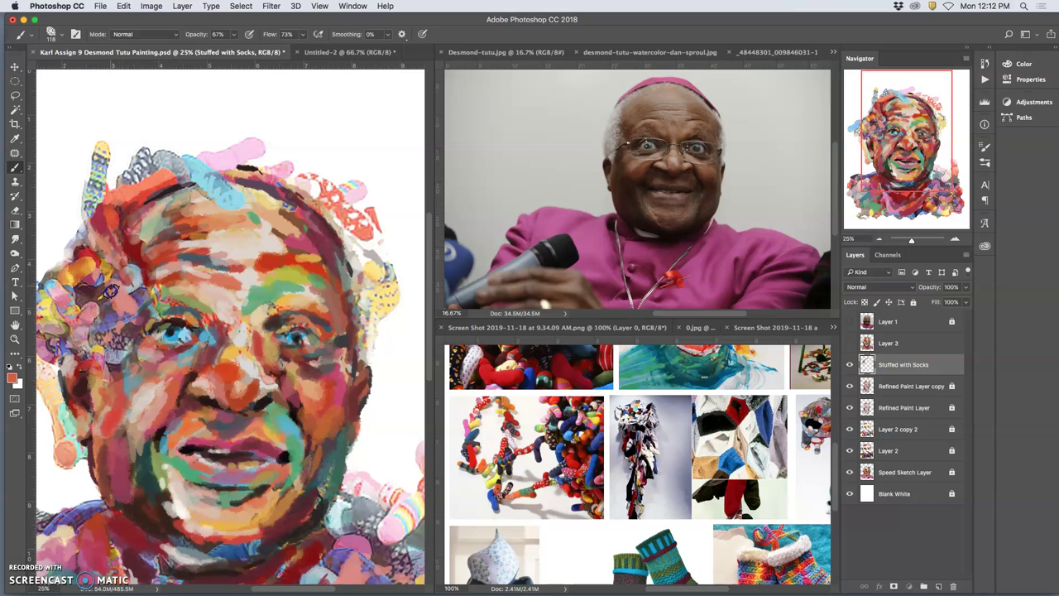
# - Sample colors around the left temple and dab accents onto its sock shapes
pyautogui.keyDown('alt'); pyautogui.click(138, 243); pyautogui.keyUp('alt')
pyautogui.moveTo(111, 279)
pyautogui.mouseDown()
pyautogui.moveTo(115, 256)
pyautogui.moveTo(107, 313)
pyautogui.moveTo(111, 281)
pyautogui.mouseUp()
pyautogui.keyDown('alt'); pyautogui.click(124, 270); pyautogui.keyUp('alt')
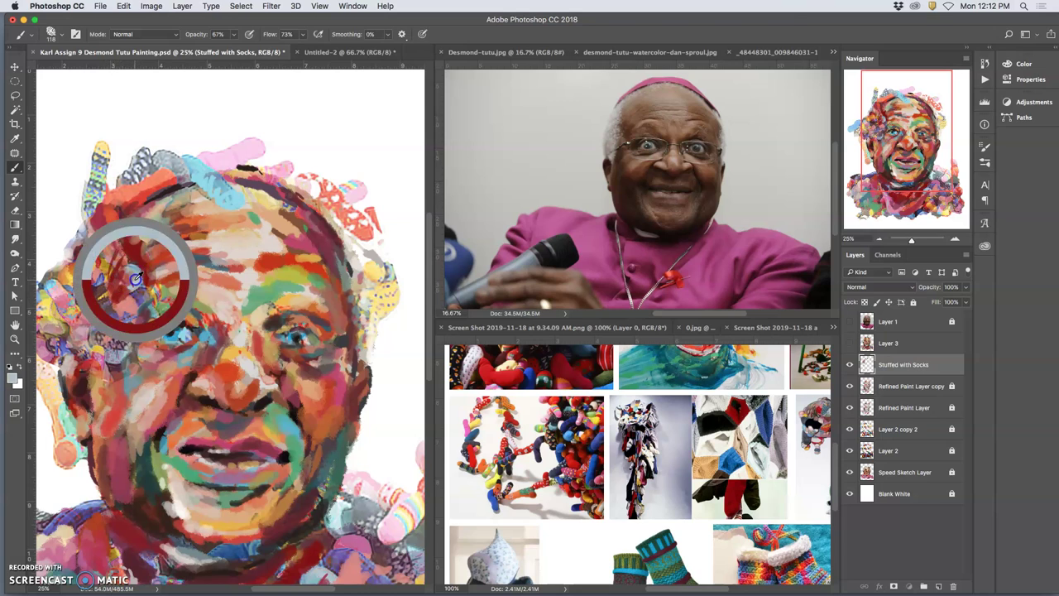
pyautogui.keyDown('alt'); pyautogui.click(108, 232); pyautogui.keyUp('alt')
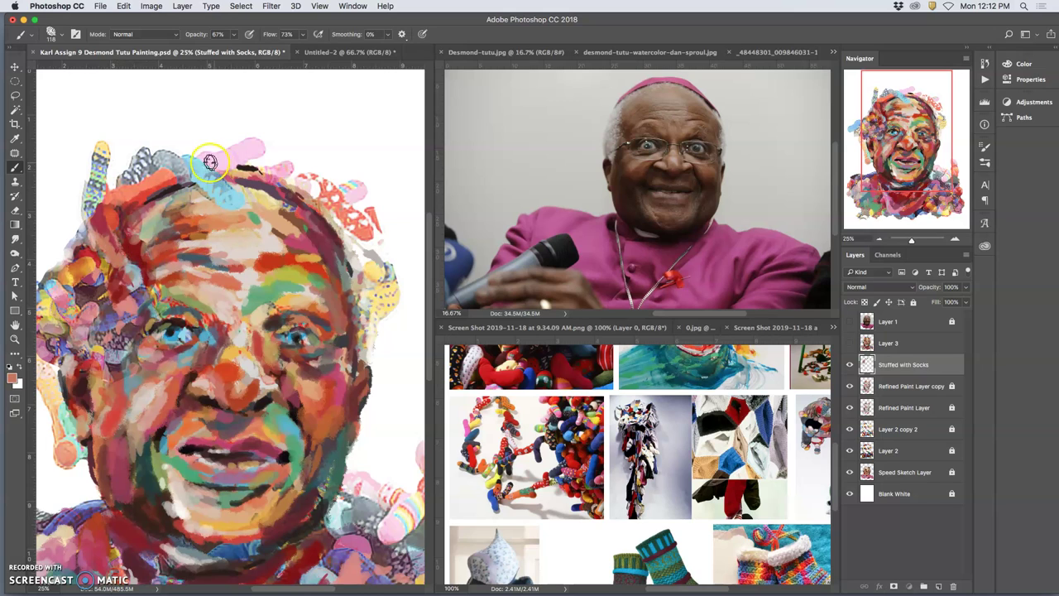
# - Touch up the socks at the upper left of the head with white, green and other colors sampled nearby
pyautogui.keyDown('alt'); pyautogui.click(142, 172); pyautogui.keyUp('alt')
pyautogui.keyDown('alt'); pyautogui.click(122, 132); pyautogui.keyUp('alt')
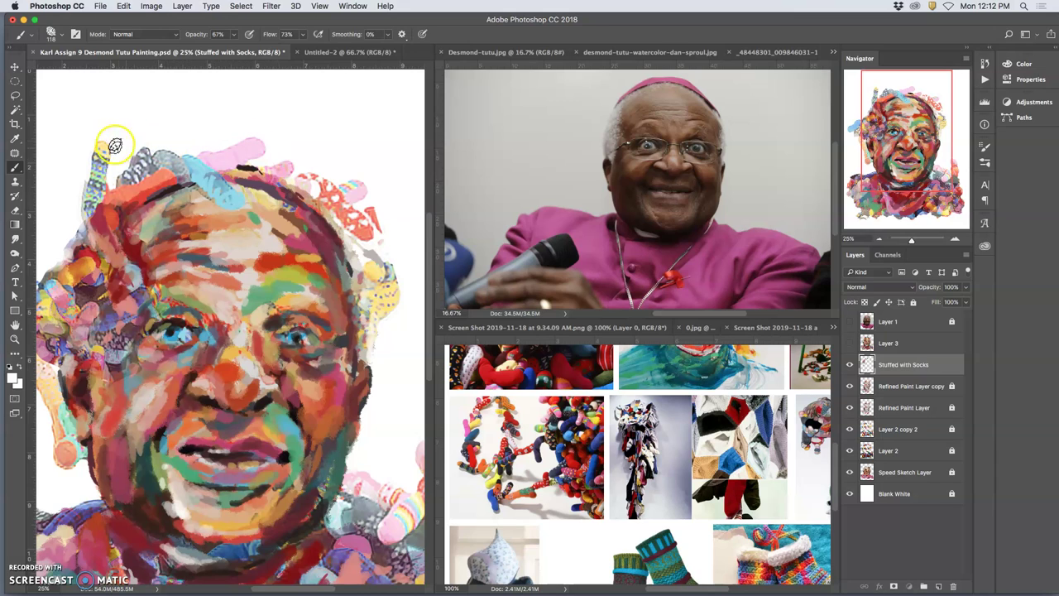
pyautogui.keyDown('alt'); pyautogui.click(94, 199); pyautogui.keyUp('alt')
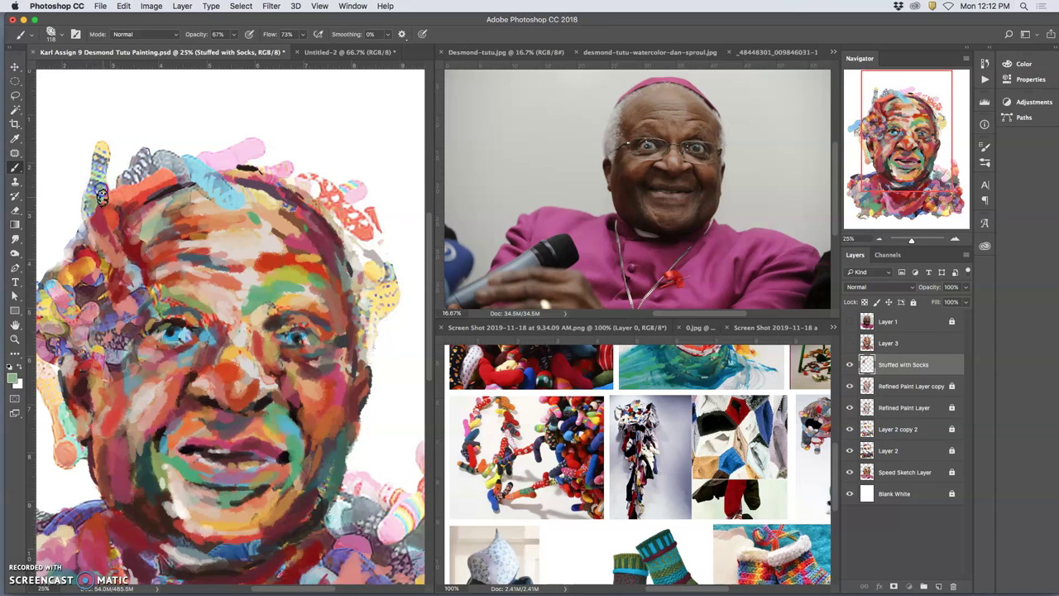
pyautogui.moveTo(93, 225); pyautogui.dragTo(86, 221)
# - Shade and outline the light blue sock on top of the forehead with blue and dark purple tones
pyautogui.click(214, 202)
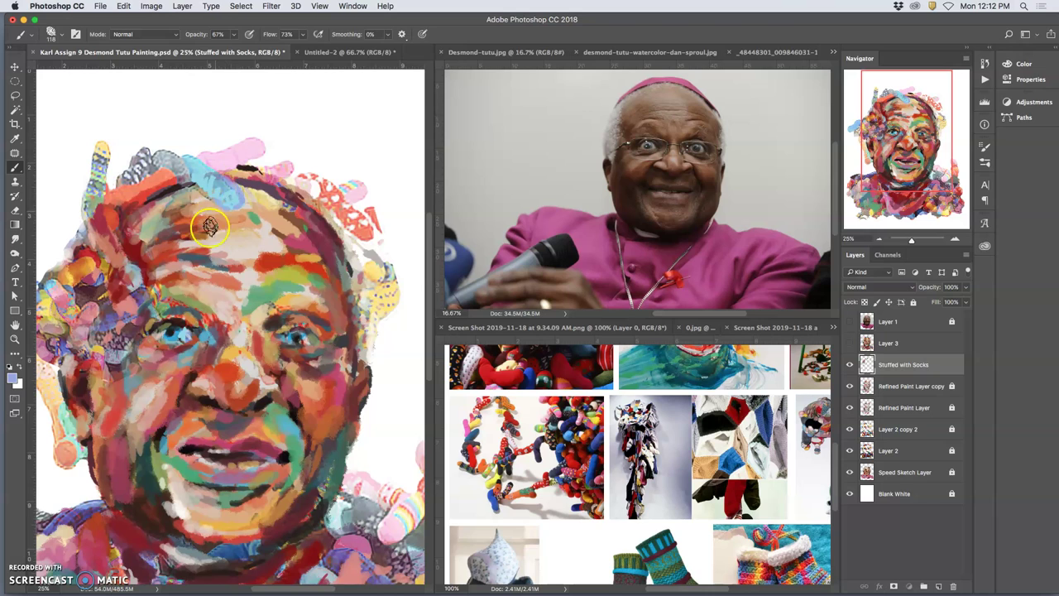
pyautogui.click(273, 189)
pyautogui.keyDown('alt'); pyautogui.click(197, 189); pyautogui.keyUp('alt')
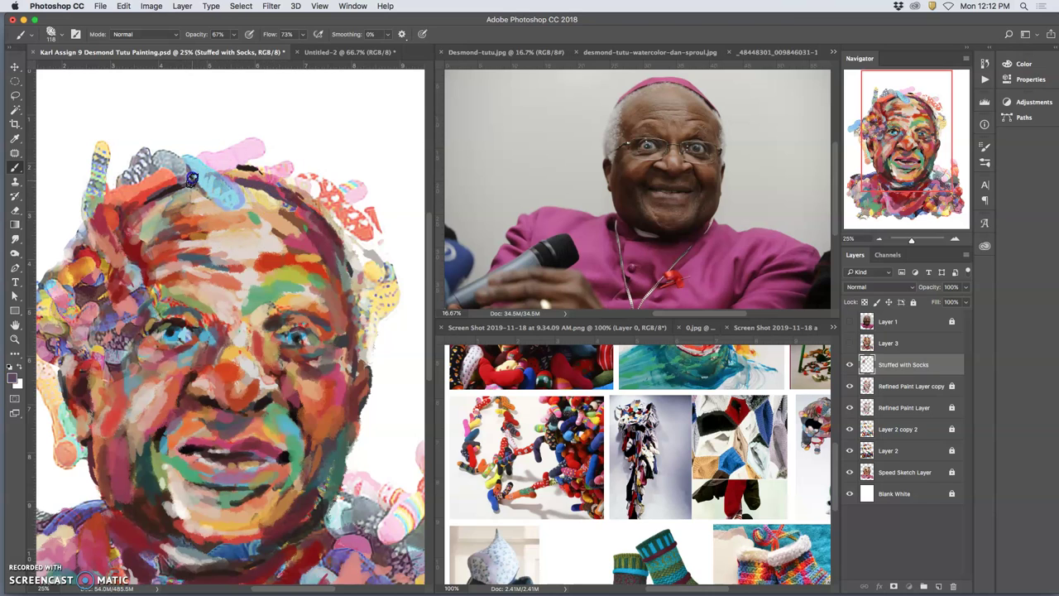
pyautogui.click(234, 204)
# - Paint dark accents among the left temple's socks and around the left eye, then sample light blue from its iris
pyautogui.moveTo(112, 329)
pyautogui.mouseDown()
pyautogui.moveTo(110, 311)
pyautogui.moveTo(177, 320)
pyautogui.moveTo(117, 320)
pyautogui.mouseUp()
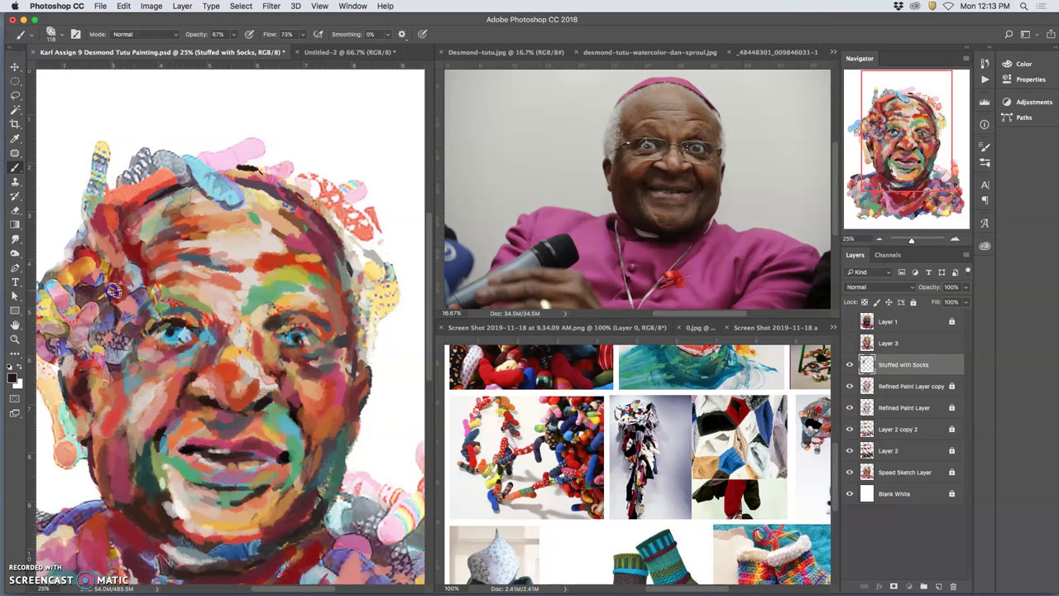
pyautogui.keyDown('alt'); pyautogui.click(109, 325); pyautogui.keyUp('alt')
pyautogui.moveTo(160, 334)
pyautogui.mouseDown()
pyautogui.moveTo(167, 324)
pyautogui.moveTo(201, 345)
pyautogui.moveTo(172, 336)
pyautogui.moveTo(183, 337)
pyautogui.mouseUp()
pyautogui.keyDown('alt'); pyautogui.click(185, 333); pyautogui.keyUp('alt')
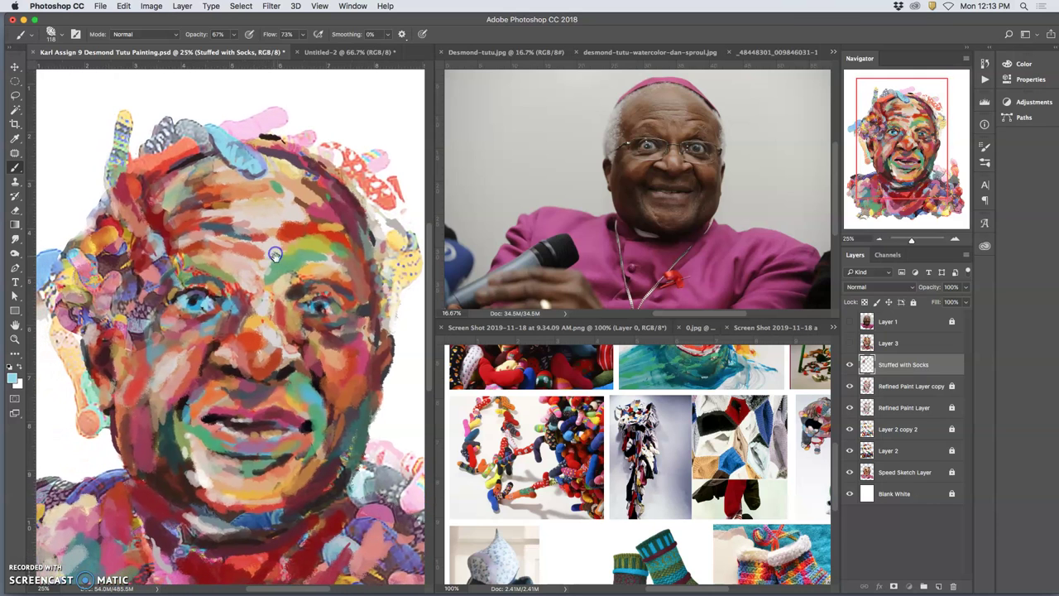
# - Sample white and paint small highlights in both eyes
pyautogui.keyDown('alt'); pyautogui.click(200, 475); pyautogui.keyUp('alt')
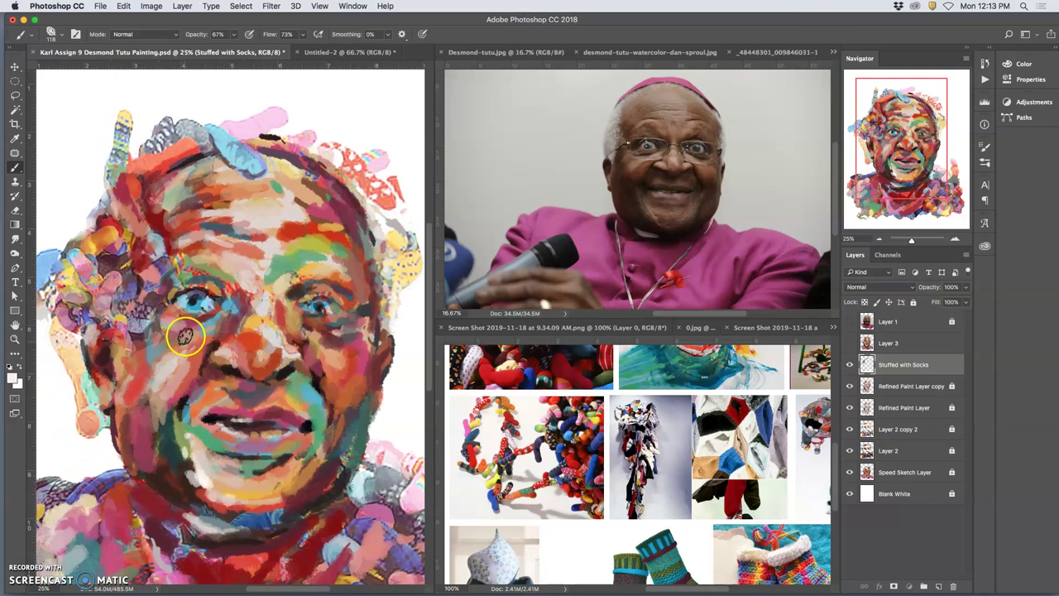
pyautogui.moveTo(182, 301)
pyautogui.mouseDown()
pyautogui.moveTo(231, 288)
pyautogui.moveTo(209, 302)
pyautogui.mouseUp()
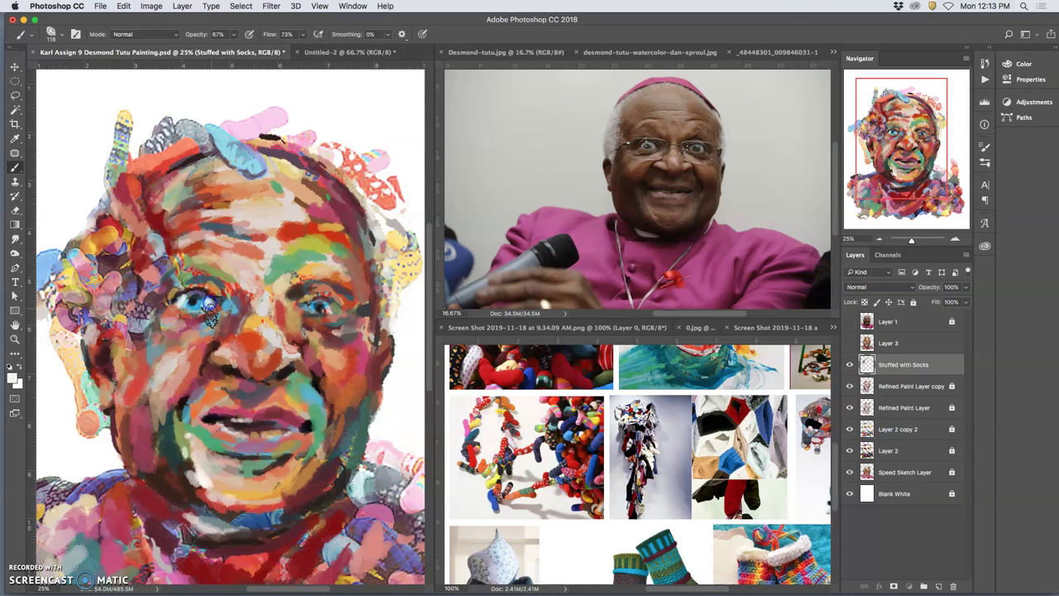
pyautogui.moveTo(317, 311); pyautogui.dragTo(309, 307)
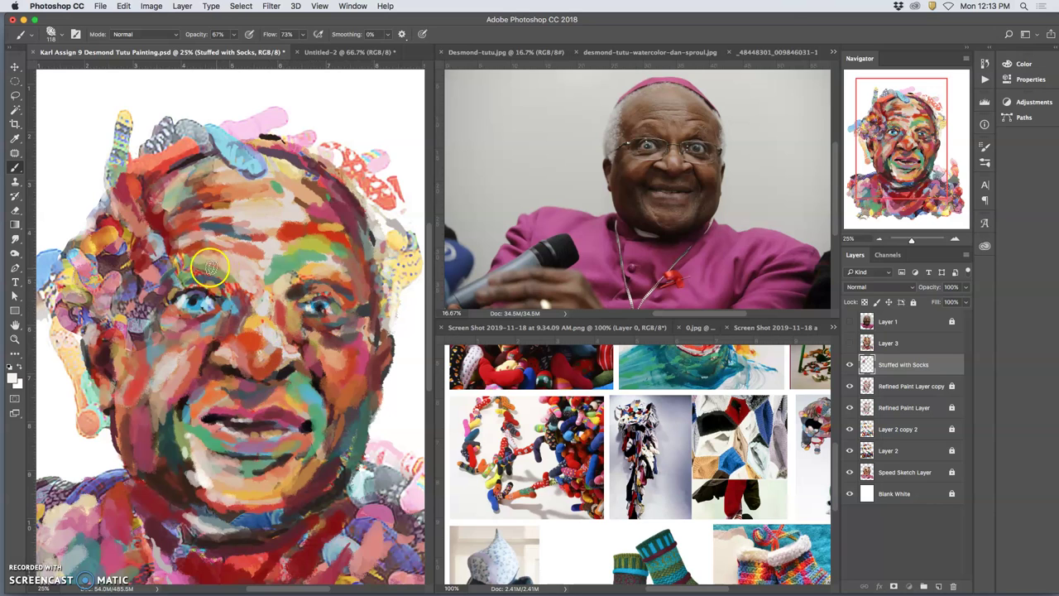
pyautogui.keyDown('alt'); pyautogui.click(297, 250); pyautogui.keyUp('alt')
pyautogui.click(200, 271)
pyautogui.press('super+z')
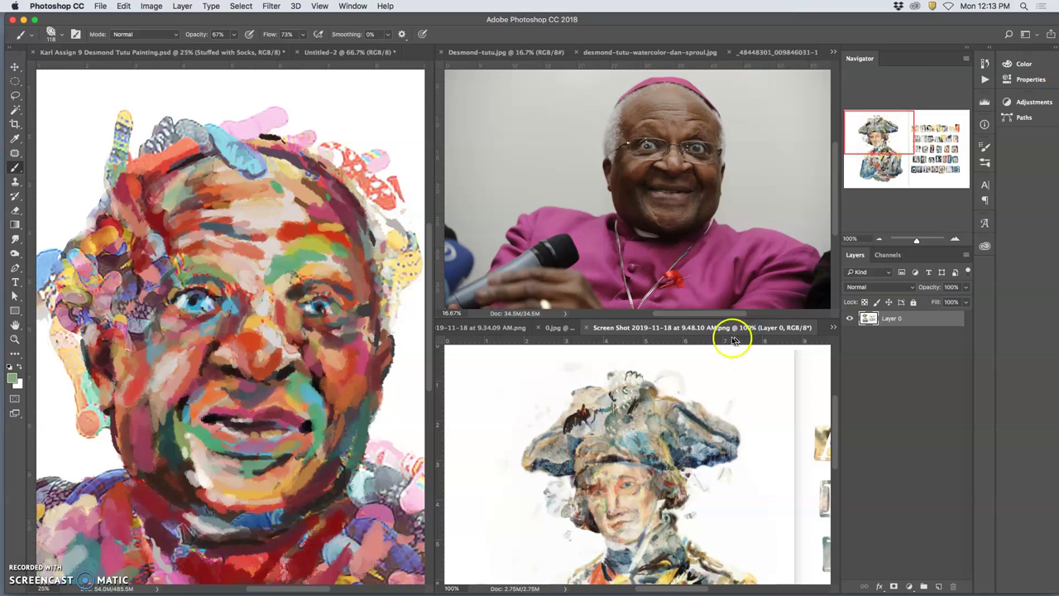
# - Bring up the 0.jpg reference, sample its pale yellow-green and teal, and paint accents around the left temple and forehead
pyautogui.click(559, 328)
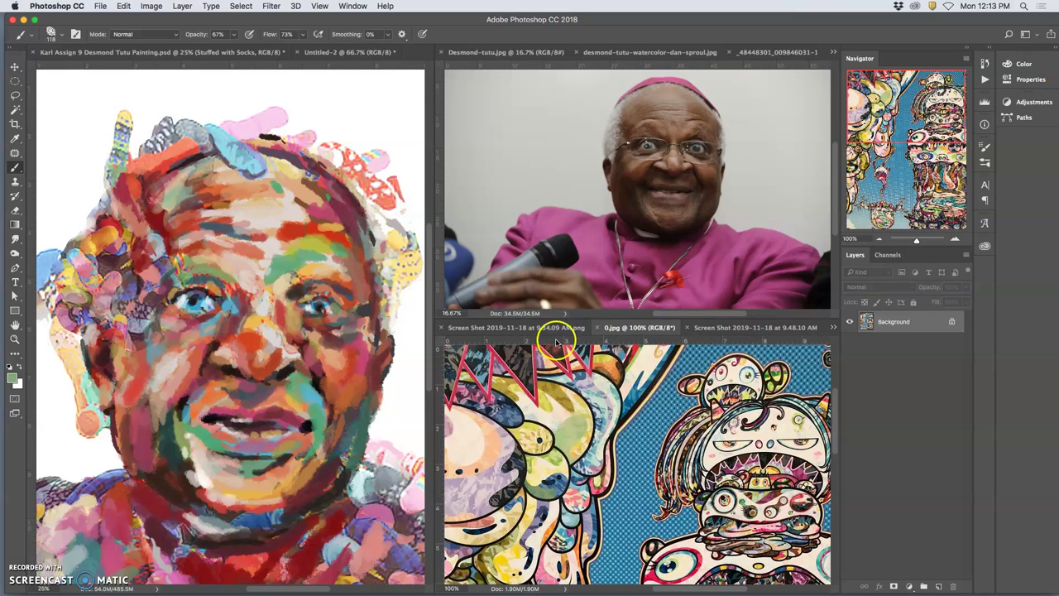
pyautogui.keyDown('alt'); pyautogui.click(536, 424); pyautogui.keyUp('alt')
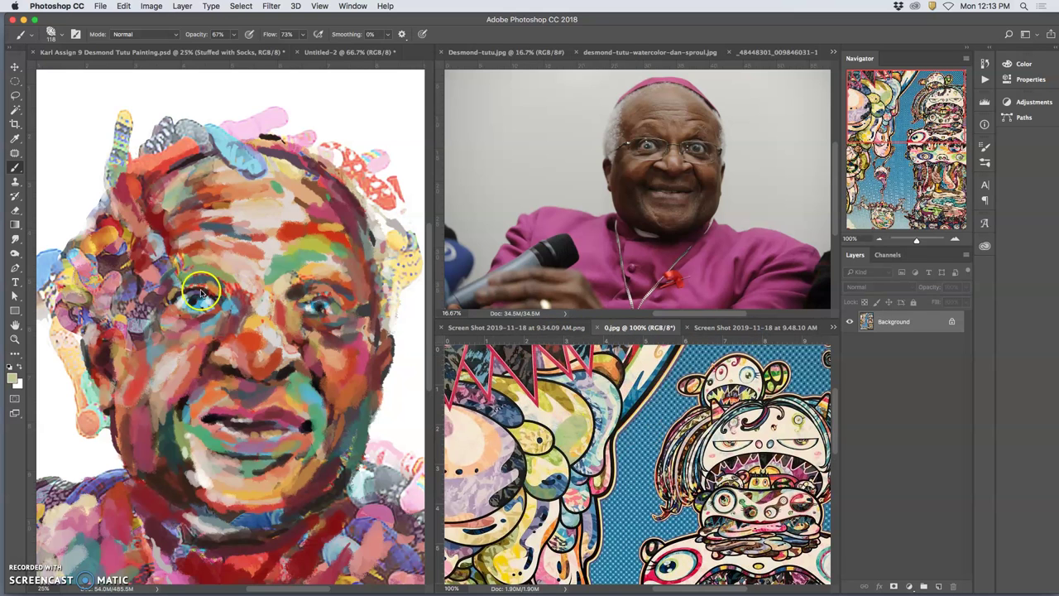
pyautogui.click(177, 280)
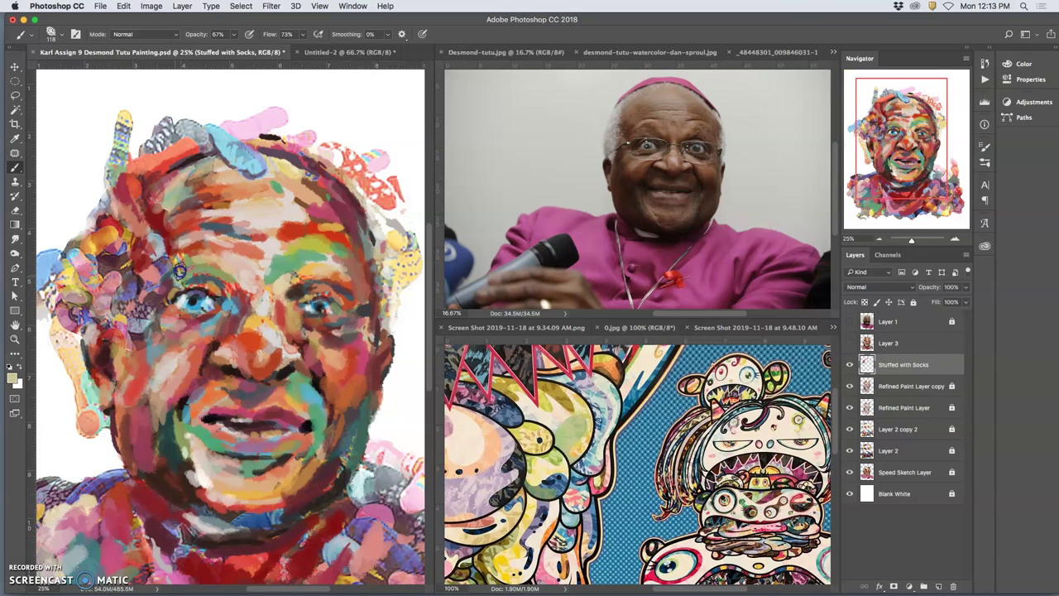
pyautogui.moveTo(168, 203)
pyautogui.mouseDown()
pyautogui.moveTo(180, 184)
pyautogui.moveTo(170, 206)
pyautogui.mouseUp()
pyautogui.keyDown('alt'); pyautogui.click(592, 452); pyautogui.keyUp('alt')
pyautogui.click(195, 222)
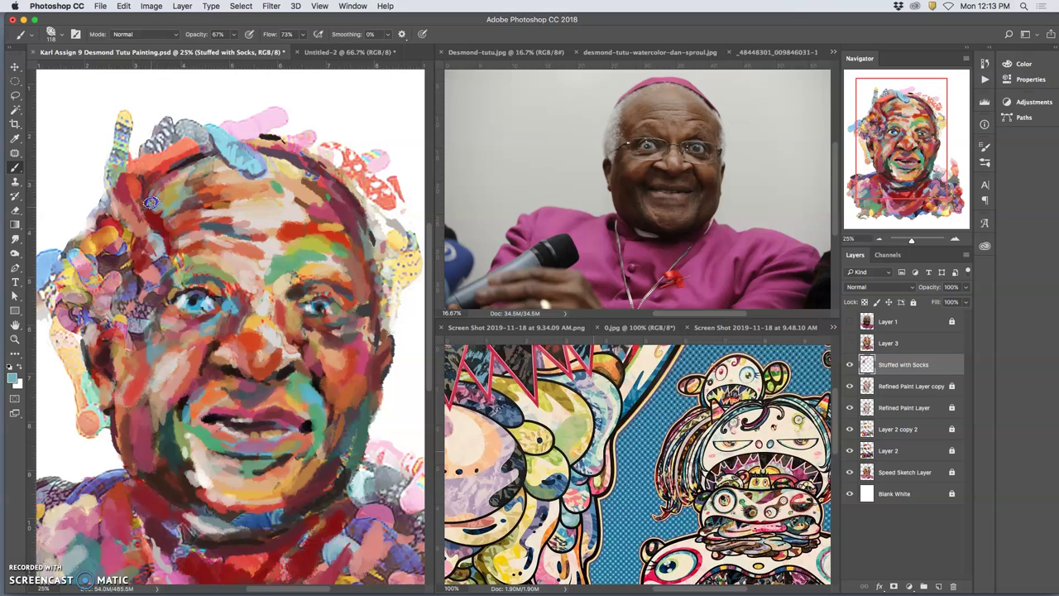
# - Sample dark green, blue and salmon tones from the portrait and dab them along the jawline and left side of the face
pyautogui.click(369, 409)
pyautogui.keyDown('alt'); pyautogui.click(174, 431); pyautogui.keyUp('alt')
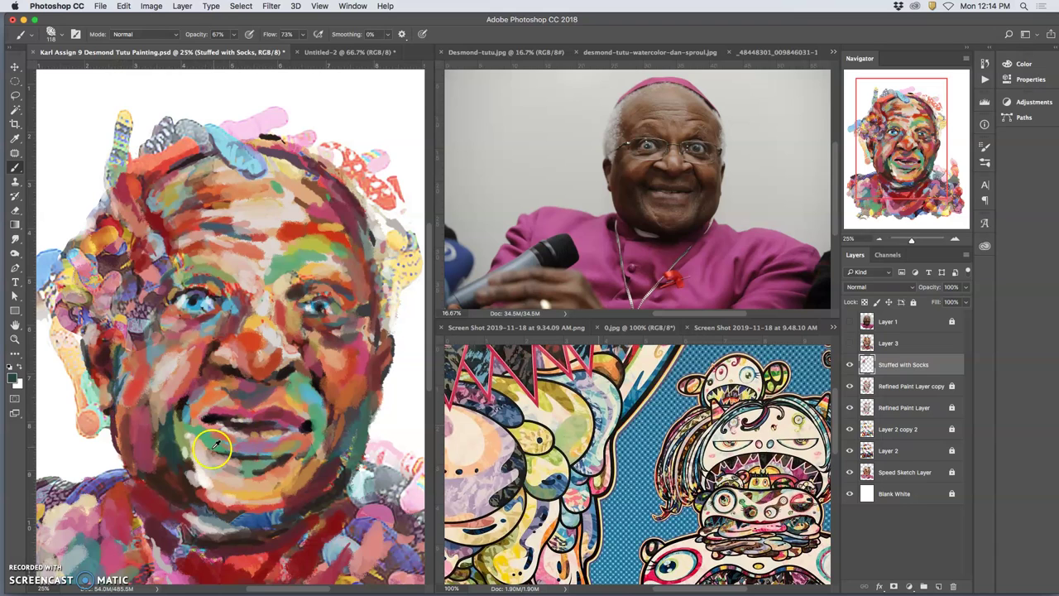
pyautogui.keyDown('alt'); pyautogui.click(126, 380); pyautogui.keyUp('alt')
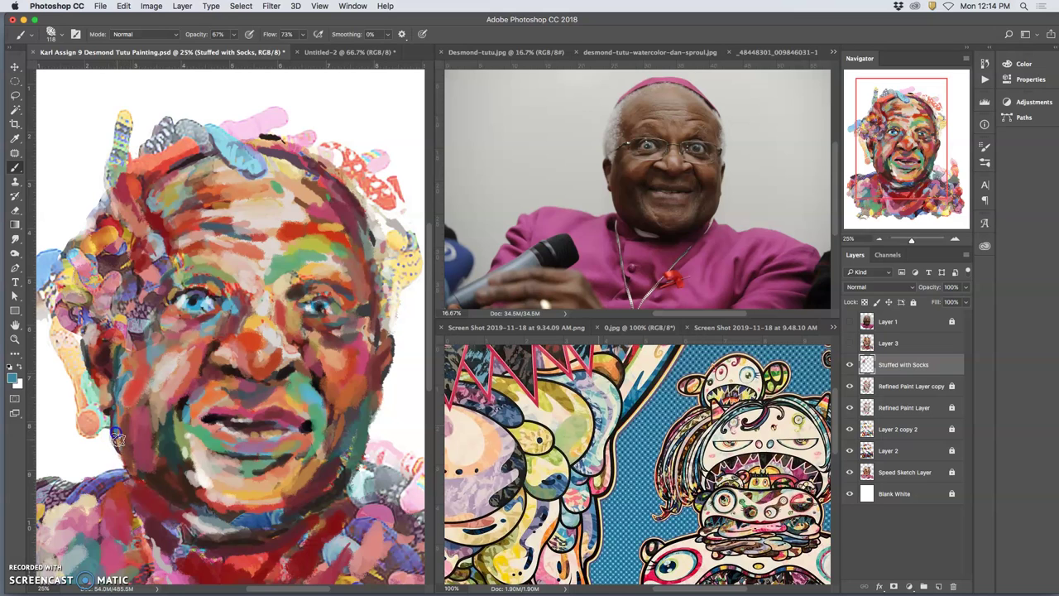
pyautogui.keyDown('alt'); pyautogui.click(335, 475); pyautogui.keyUp('alt')
pyautogui.keyDown('alt'); pyautogui.click(130, 405); pyautogui.keyUp('alt')
pyautogui.keyDown('alt'); pyautogui.click(200, 424); pyautogui.keyUp('alt')
pyautogui.keyDown('alt'); pyautogui.click(203, 429); pyautogui.keyUp('alt')
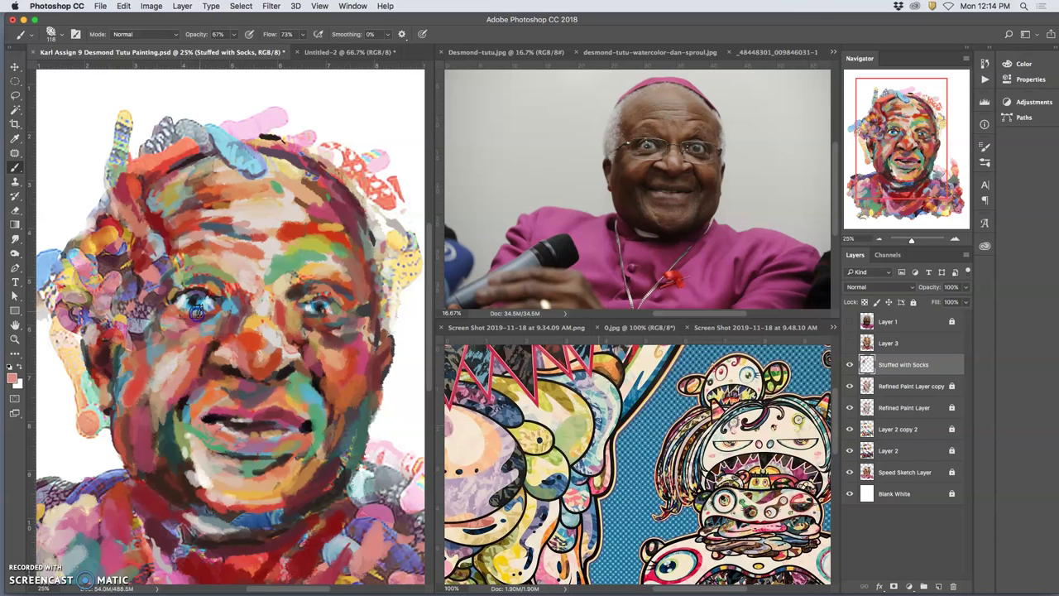
# - Blend a sampled tone from the nose across the left cheek and paint teal on the sock hanging beside the left ear
pyautogui.keyDown('alt'); pyautogui.click(245, 330); pyautogui.keyUp('alt')
pyautogui.moveTo(240, 313)
pyautogui.mouseDown()
pyautogui.moveTo(260, 335)
pyautogui.moveTo(233, 348)
pyautogui.moveTo(219, 344)
pyautogui.moveTo(218, 311)
pyautogui.moveTo(177, 372)
pyautogui.moveTo(143, 321)
pyautogui.moveTo(116, 323)
pyautogui.moveTo(102, 410)
pyautogui.moveTo(143, 429)
pyautogui.moveTo(160, 380)
pyautogui.mouseUp()
pyautogui.keyDown('alt'); pyautogui.click(170, 389); pyautogui.keyUp('alt')
pyautogui.moveTo(83, 416); pyautogui.dragTo(101, 427)
pyautogui.moveTo(89, 430)
pyautogui.mouseDown()
pyautogui.moveTo(92, 404)
pyautogui.moveTo(79, 411)
pyautogui.moveTo(83, 377)
pyautogui.mouseUp()
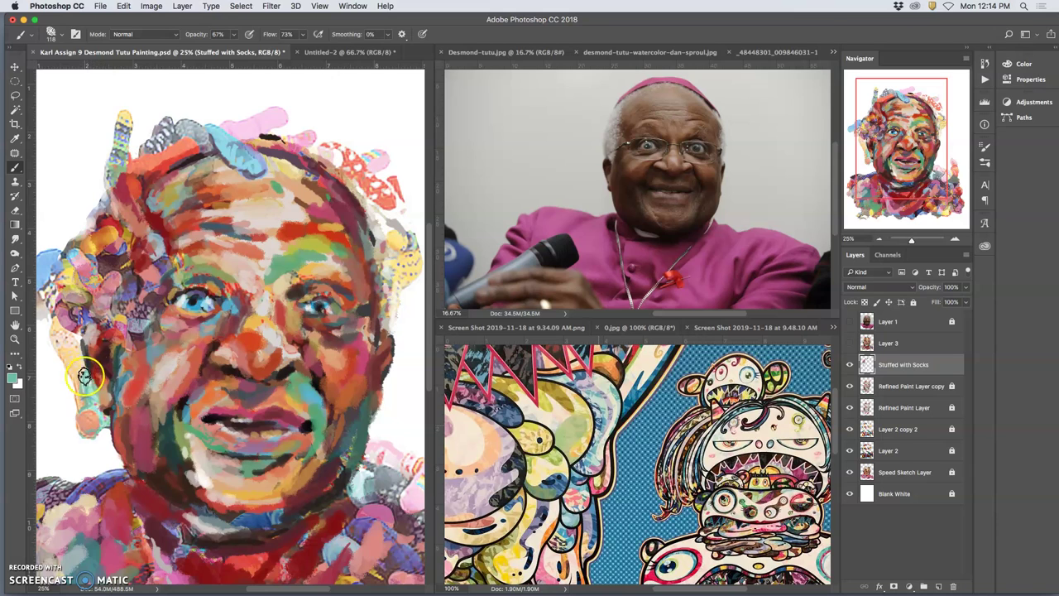
# - Shade the peach sock beside the left ear with dark red, orange and peach sampled from the painting
pyautogui.keyDown('alt'); pyautogui.click(97, 355); pyautogui.keyUp('alt')
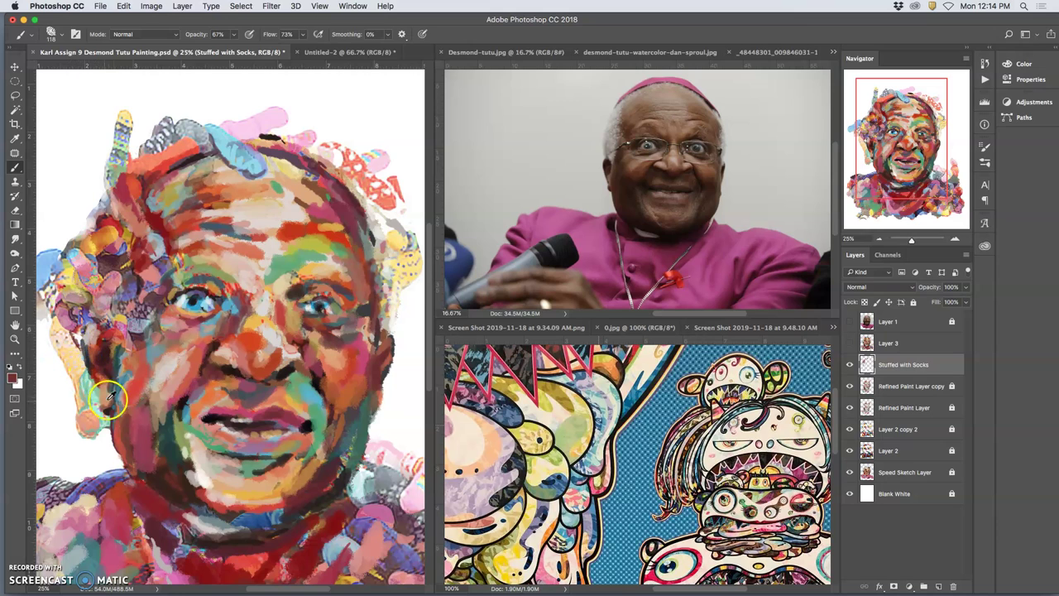
pyautogui.keyDown('alt'); pyautogui.click(59, 337); pyautogui.keyUp('alt')
pyautogui.keyDown('alt'); pyautogui.click(94, 236); pyautogui.keyUp('alt')
pyautogui.click(69, 337)
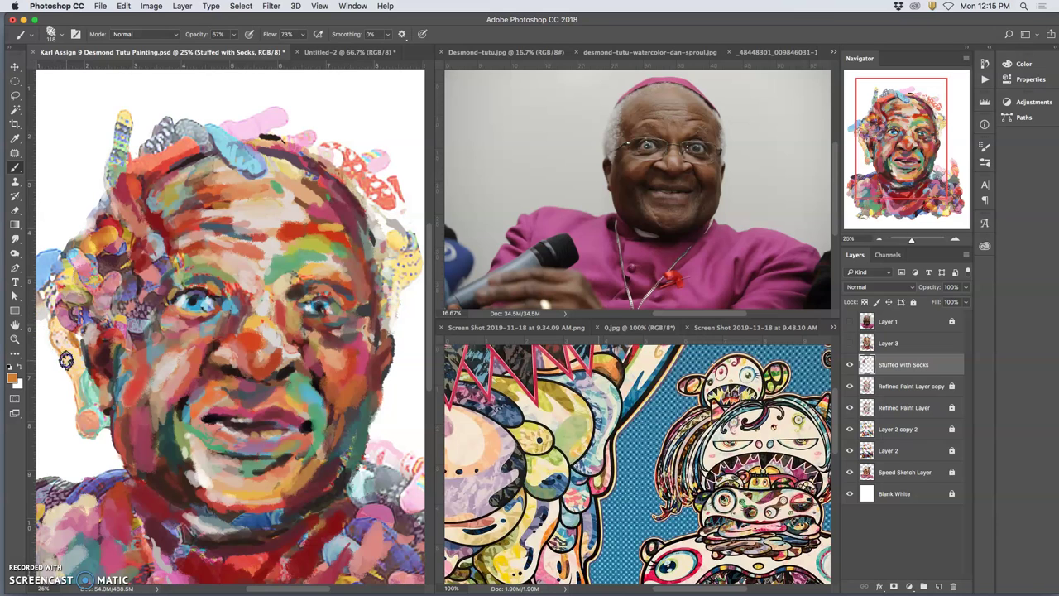
pyautogui.keyDown('alt'); pyautogui.click(65, 354); pyautogui.keyUp('alt')
# - Shade the light blue sock left of the head with darker blue, then sample light blue
pyautogui.moveTo(141, 344); pyautogui.dragTo(205, 365)
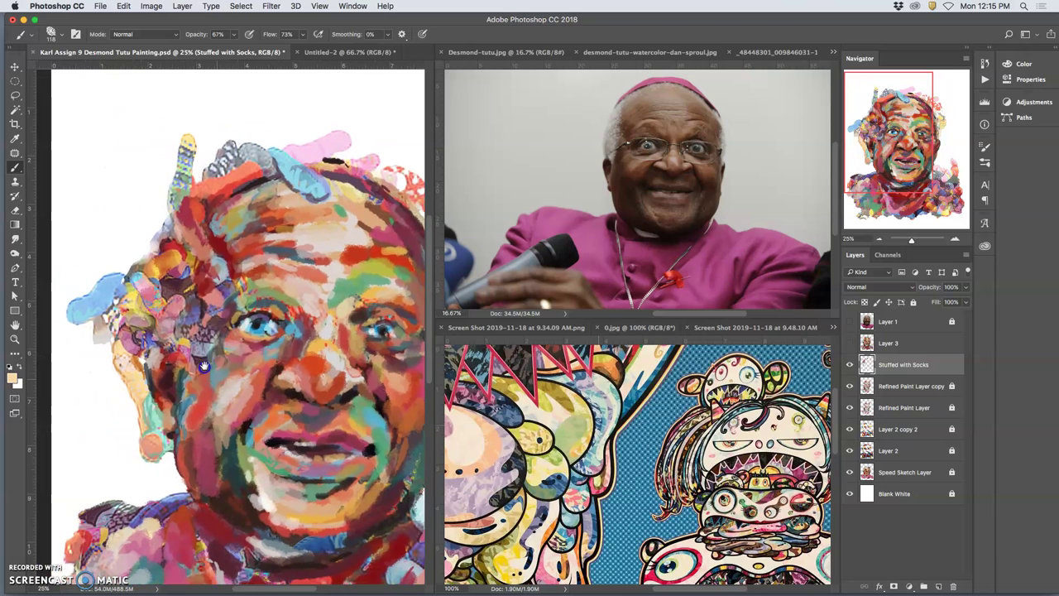
pyautogui.keyDown('alt'); pyautogui.click(183, 395); pyautogui.keyUp('alt')
pyautogui.moveTo(131, 331)
pyautogui.mouseDown()
pyautogui.moveTo(74, 315)
pyautogui.moveTo(97, 311)
pyautogui.mouseUp()
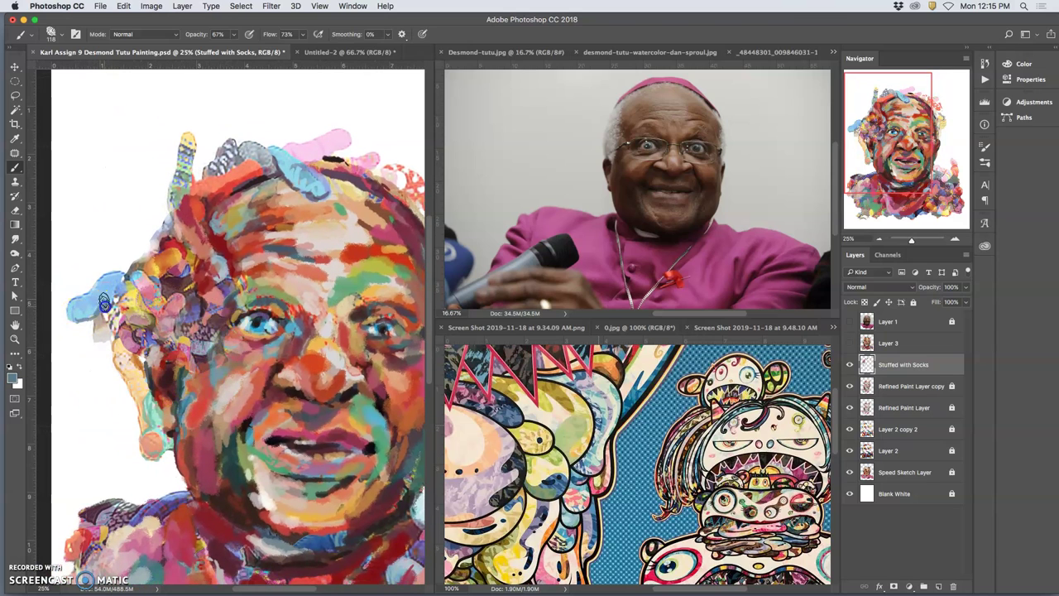
pyautogui.keyDown('alt'); pyautogui.click(138, 303); pyautogui.keyUp('alt')
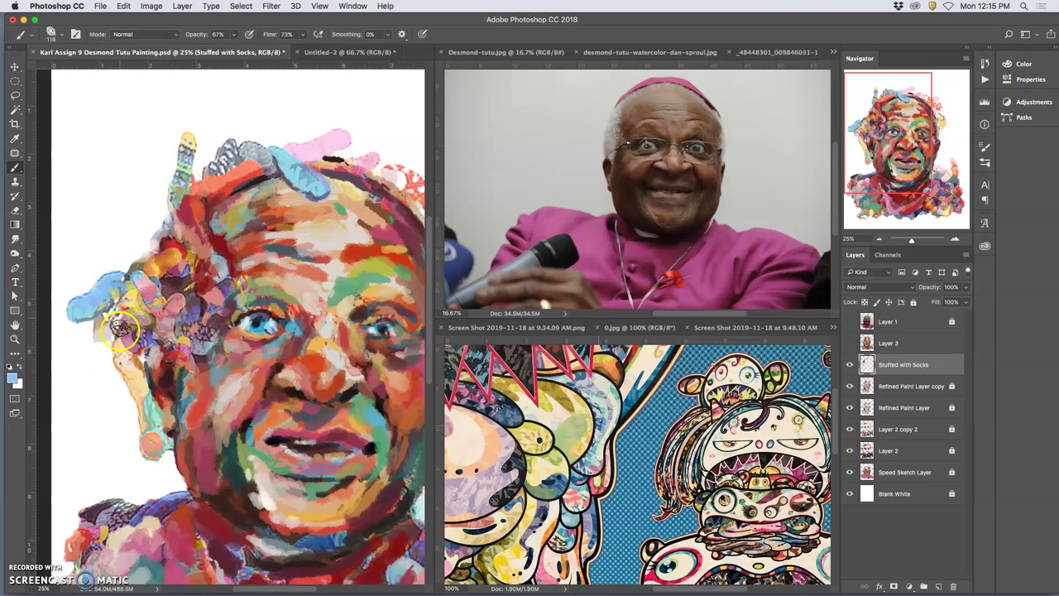
# - Set the brush opacity to 48%, sample green, off-white and grey, and paint a soft grey patch at the forehead's upper left
pyautogui.click(234, 35)
pyautogui.click(224, 47)
pyautogui.keyDown('alt'); pyautogui.click(356, 287); pyautogui.keyUp('alt')
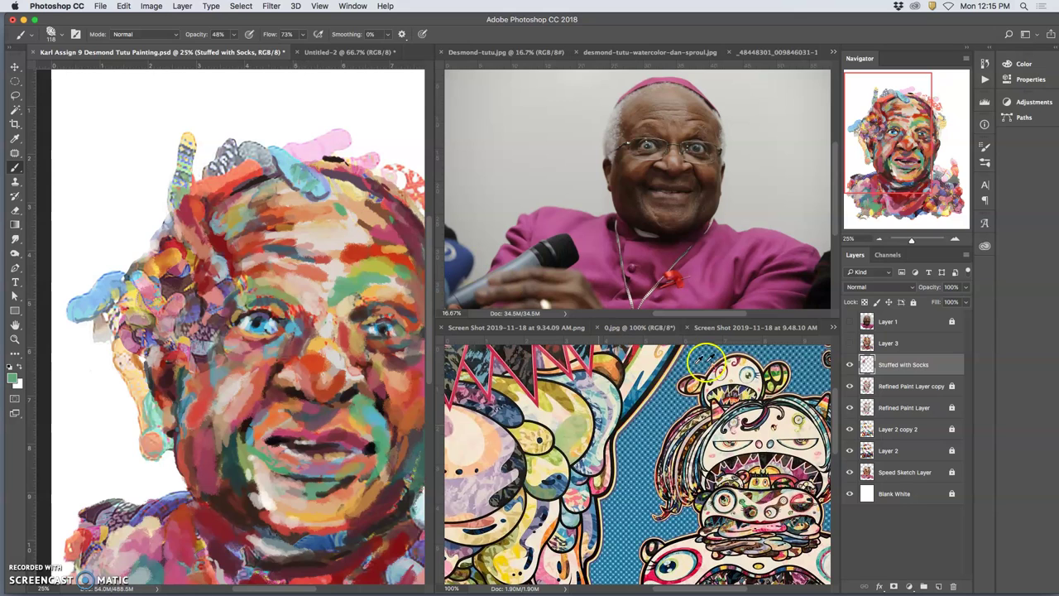
pyautogui.keyDown('alt'); pyautogui.click(309, 278); pyautogui.keyUp('alt')
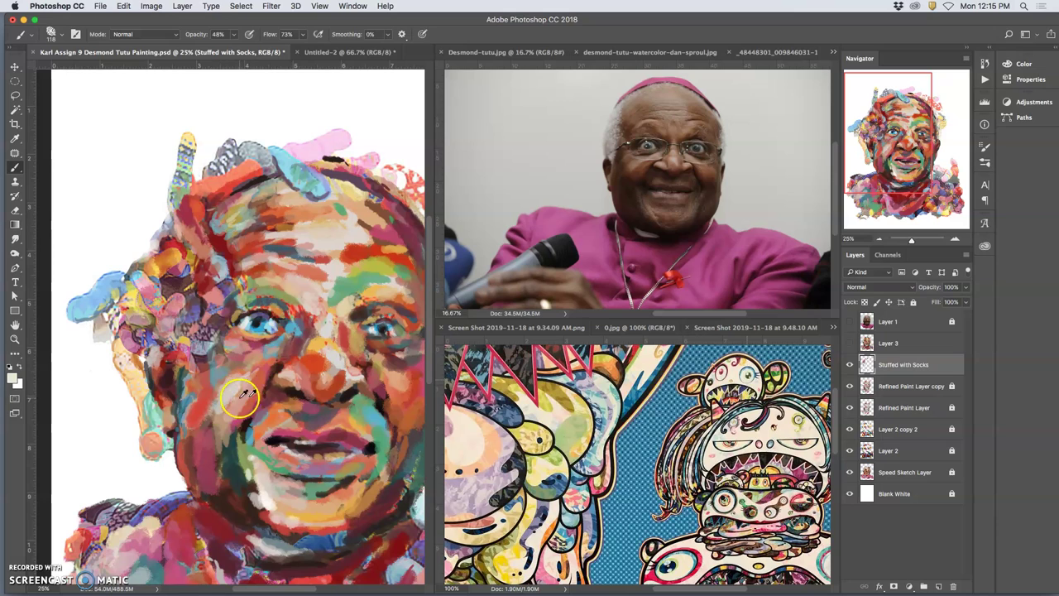
pyautogui.keyDown('alt'); pyautogui.click(277, 543); pyautogui.keyUp('alt')
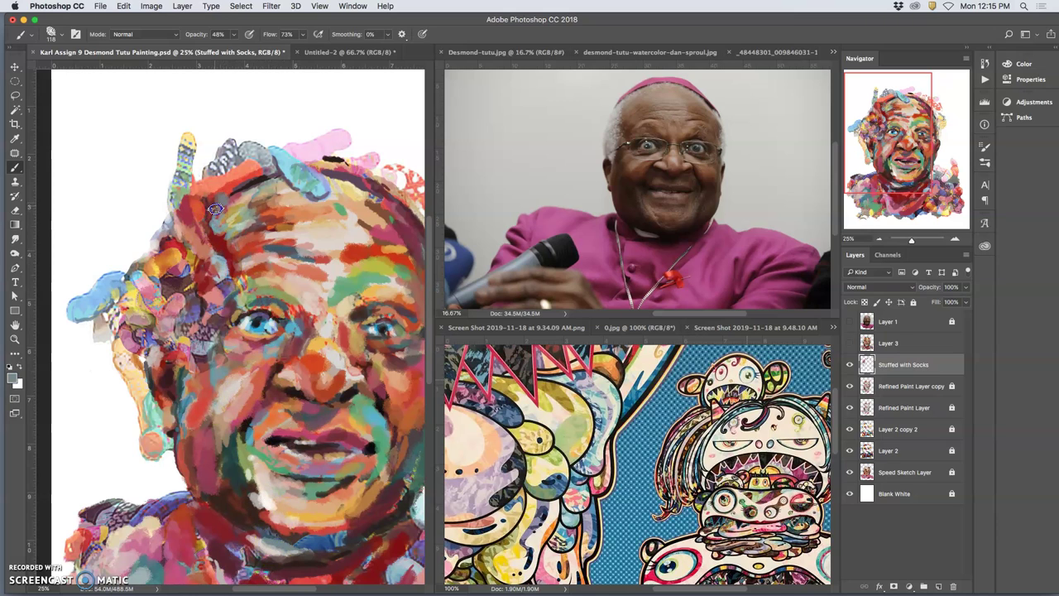
# - Set the brush opacity to 100% and paint pale grey and cream dots along the left hairline and over the temple socks
pyautogui.click(234, 34)
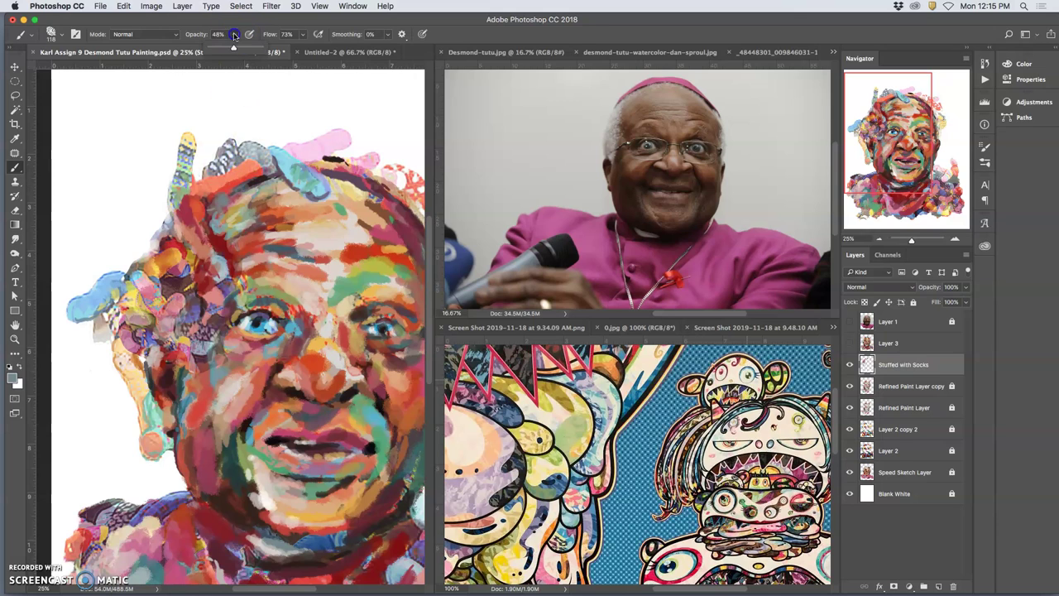
pyautogui.moveTo(258, 48); pyautogui.dragTo(266, 48)
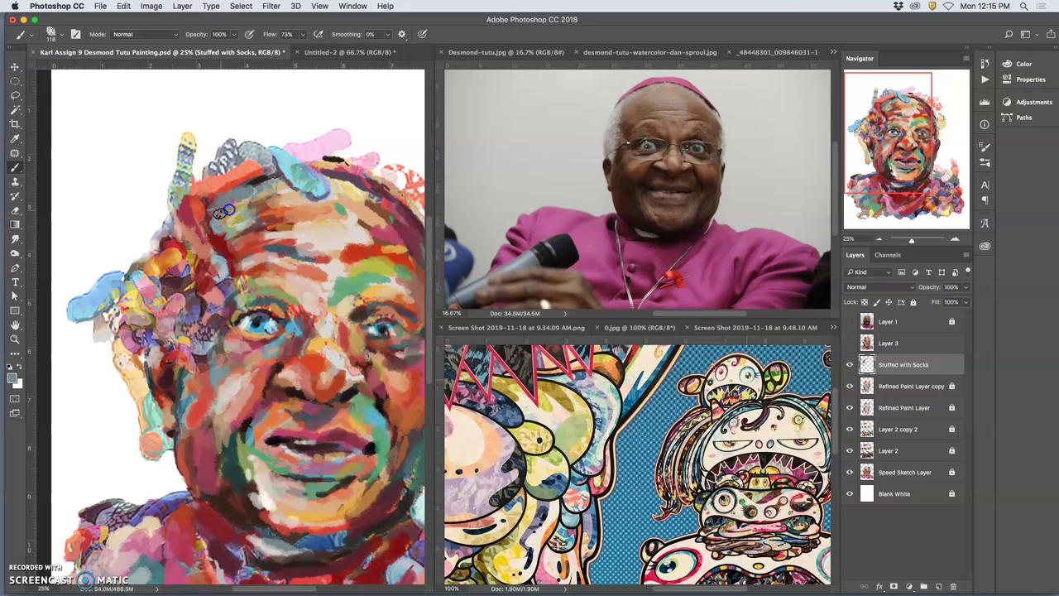
pyautogui.keyDown('alt'); pyautogui.click(634, 132); pyautogui.keyUp('alt')
pyautogui.click(229, 193)
pyautogui.moveTo(229, 194); pyautogui.dragTo(236, 195)
pyautogui.keyDown('alt'); pyautogui.click(600, 386); pyautogui.keyUp('alt')
pyautogui.moveTo(237, 195)
pyautogui.mouseDown()
pyautogui.moveTo(214, 209)
pyautogui.moveTo(213, 223)
pyautogui.moveTo(225, 197)
pyautogui.moveTo(193, 243)
pyautogui.mouseUp()
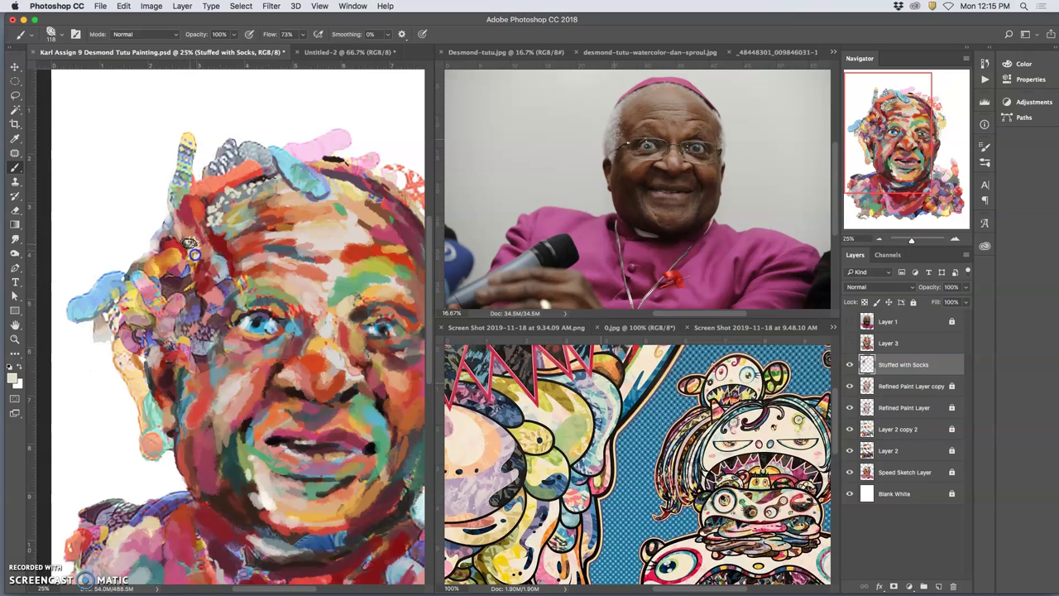
pyautogui.moveTo(190, 267)
pyautogui.mouseDown()
pyautogui.moveTo(159, 335)
pyautogui.moveTo(164, 319)
pyautogui.mouseUp()
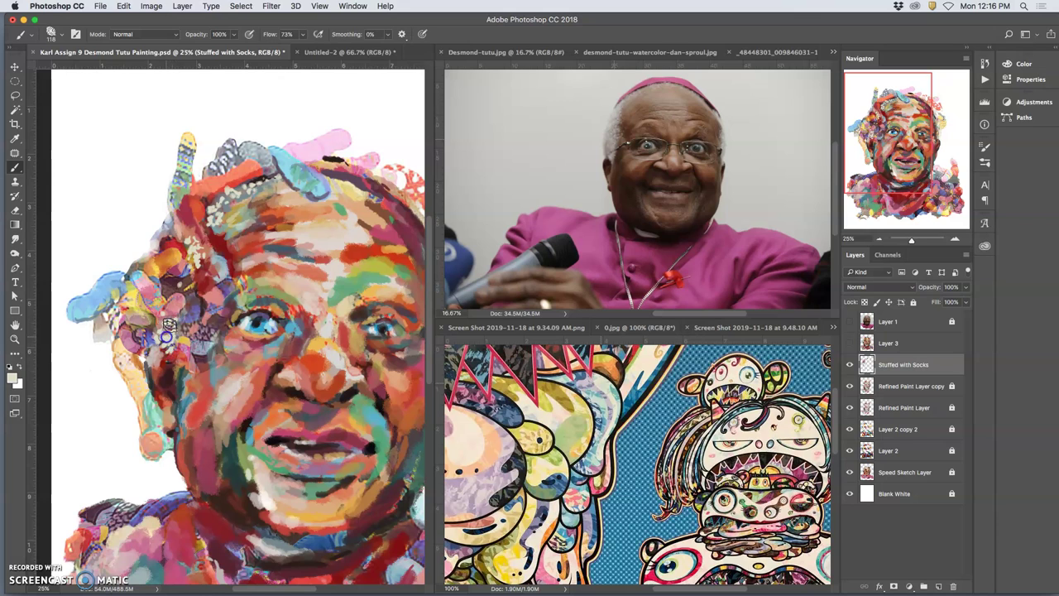
# - Paint black and dark blue accents among the hairline dots, reducing the brush opacity to 85% for the blue
pyautogui.keyDown('alt'); pyautogui.click(257, 325); pyautogui.keyUp('alt')
pyautogui.moveTo(235, 221)
pyautogui.mouseDown()
pyautogui.moveTo(231, 199)
pyautogui.moveTo(245, 180)
pyautogui.moveTo(284, 221)
pyautogui.mouseUp()
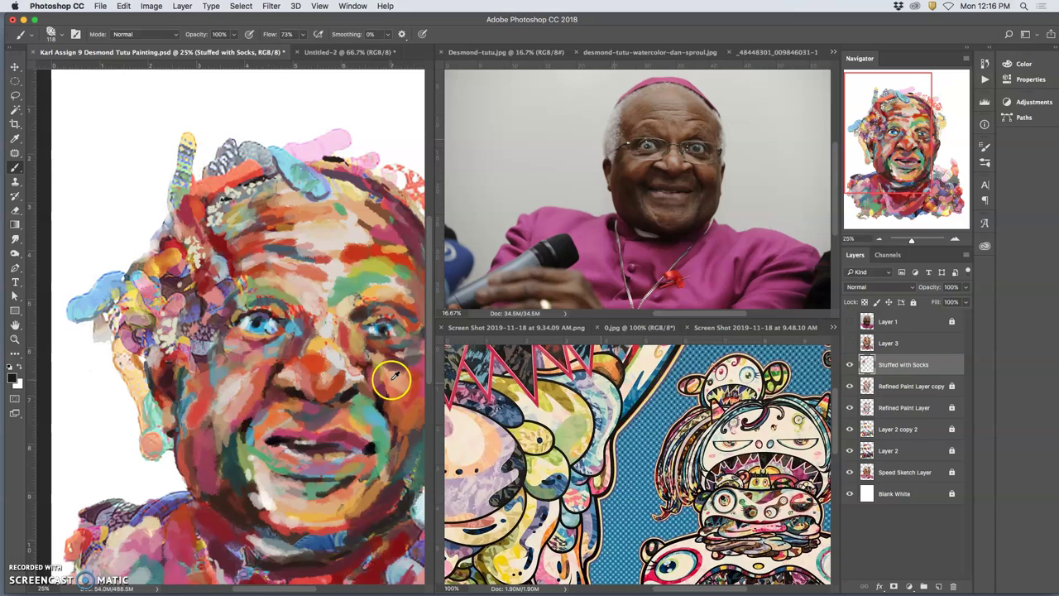
pyautogui.keyDown('alt'); pyautogui.click(509, 411); pyautogui.keyUp('alt')
pyautogui.click(291, 371)
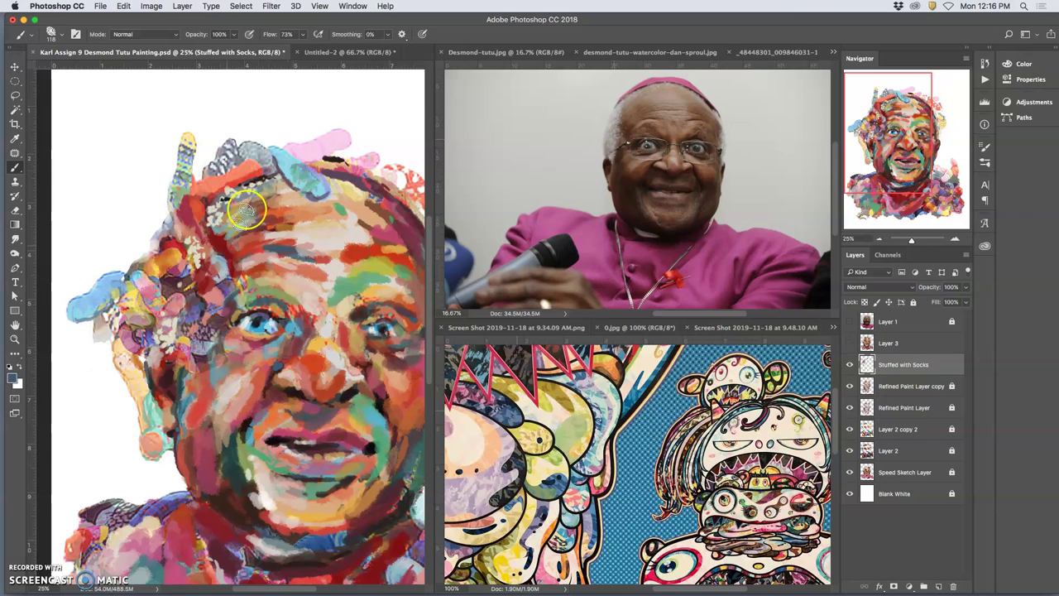
pyautogui.click(233, 38)
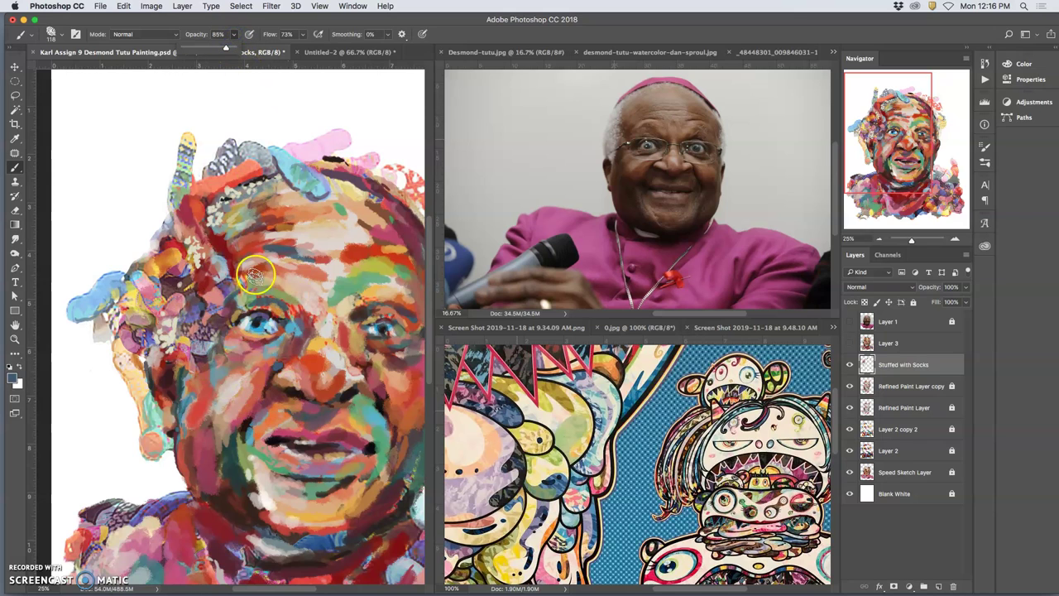
pyautogui.click(246, 187)
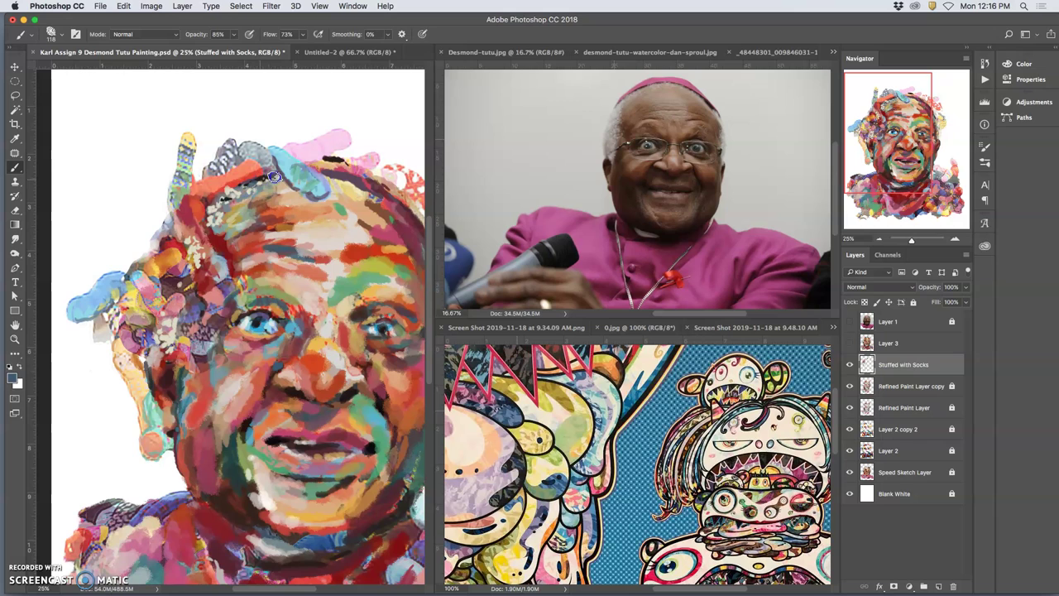
# - Try dark blue strokes beside the left ear and dabs around the mouth and chin, undoing the unwanted ones
pyautogui.moveTo(167, 377); pyautogui.dragTo(170, 407)
pyautogui.press('super+z')
pyautogui.click(323, 433)
pyautogui.click(289, 431)
pyautogui.click(264, 488)
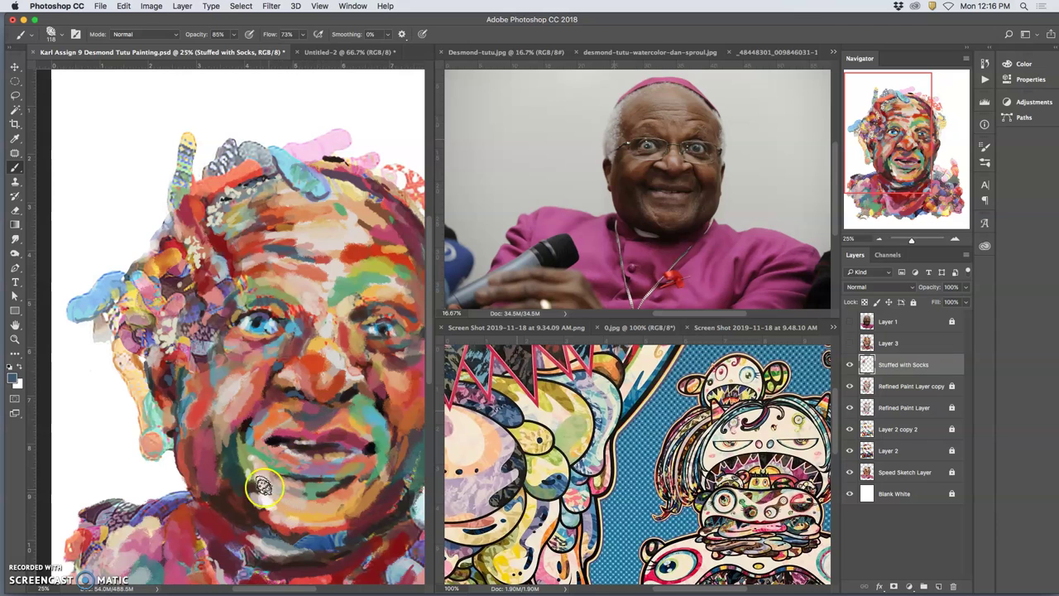
pyautogui.click(247, 457)
pyautogui.press('super+z')
# - Set the brush opacity to 56% and paint sampled brown and peach tones on the right hairline and the black mark atop the head
pyautogui.keyDown('alt'); pyautogui.click(266, 316); pyautogui.keyUp('alt')
pyautogui.click(234, 34)
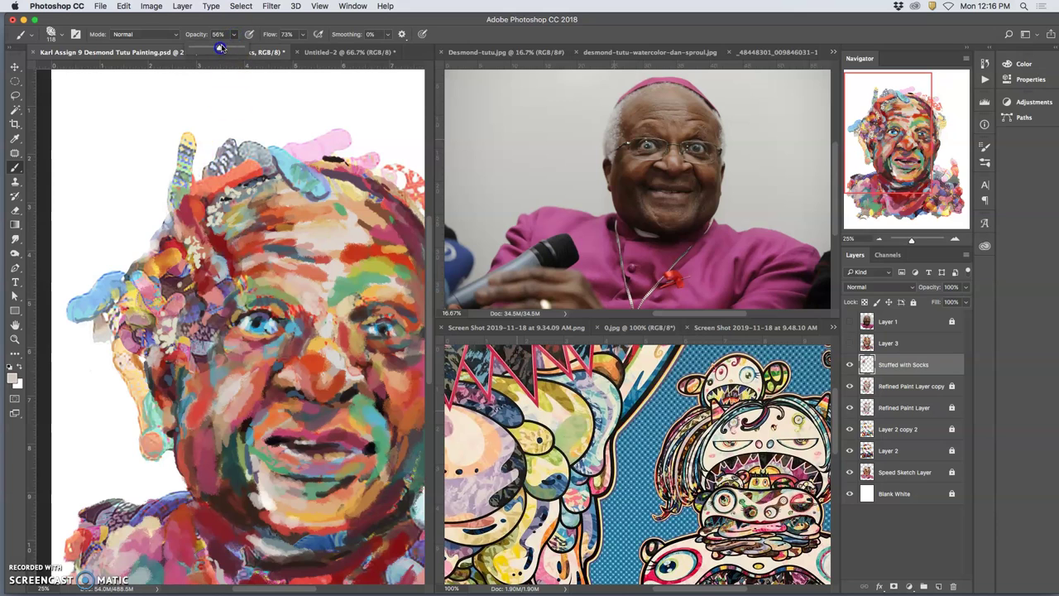
pyautogui.click(369, 201)
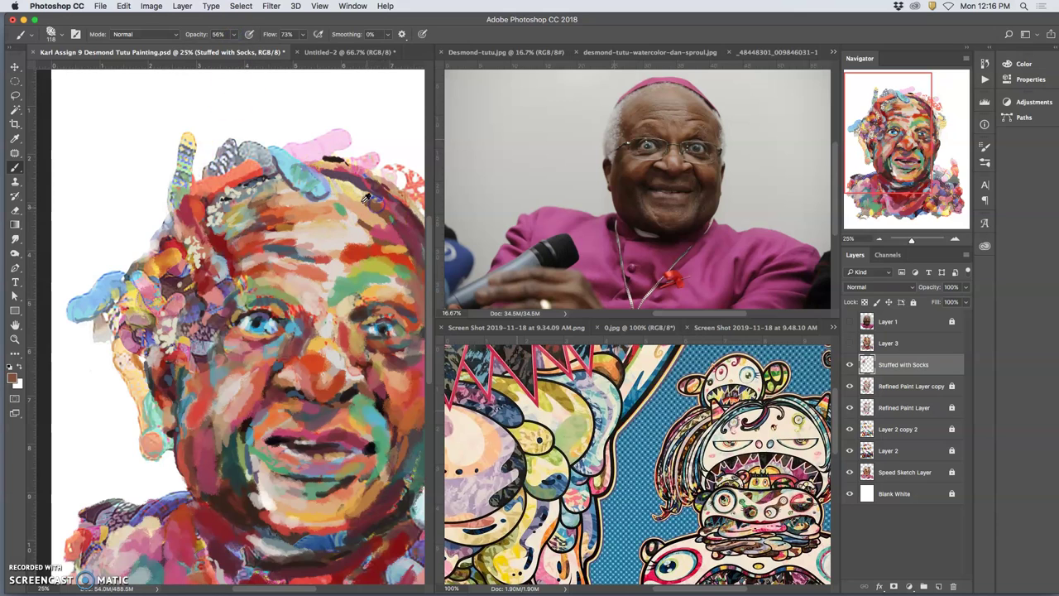
pyautogui.keyDown('alt'); pyautogui.click(359, 201); pyautogui.keyUp('alt')
pyautogui.moveTo(383, 219)
pyautogui.mouseDown()
pyautogui.moveTo(342, 243)
pyautogui.moveTo(303, 237)
pyautogui.moveTo(342, 248)
pyautogui.moveTo(279, 240)
pyautogui.moveTo(293, 212)
pyautogui.moveTo(314, 268)
pyautogui.moveTo(337, 275)
pyautogui.mouseUp()
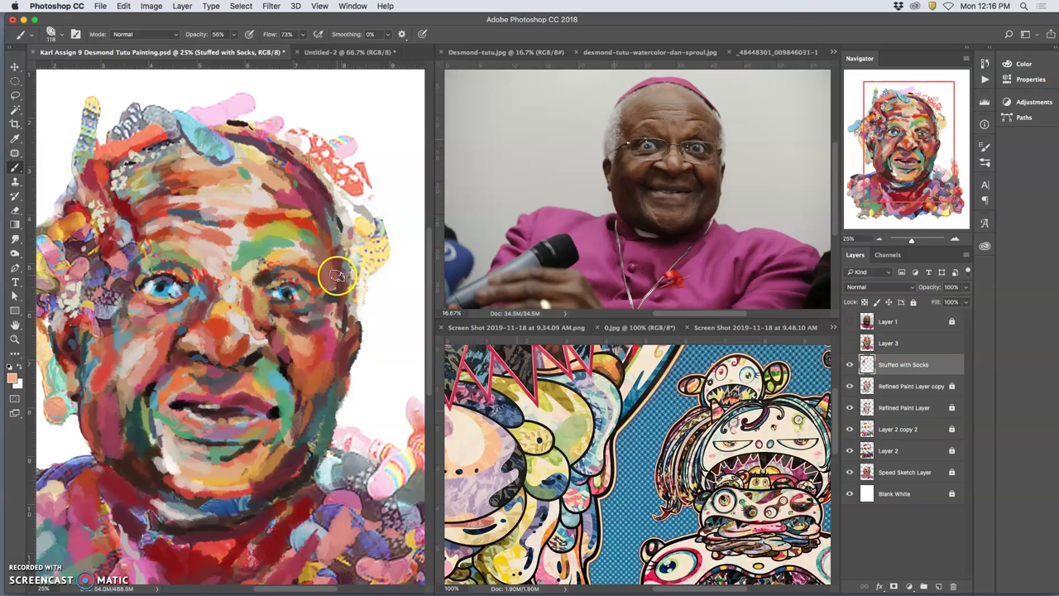
pyautogui.moveTo(238, 125); pyautogui.dragTo(233, 125)
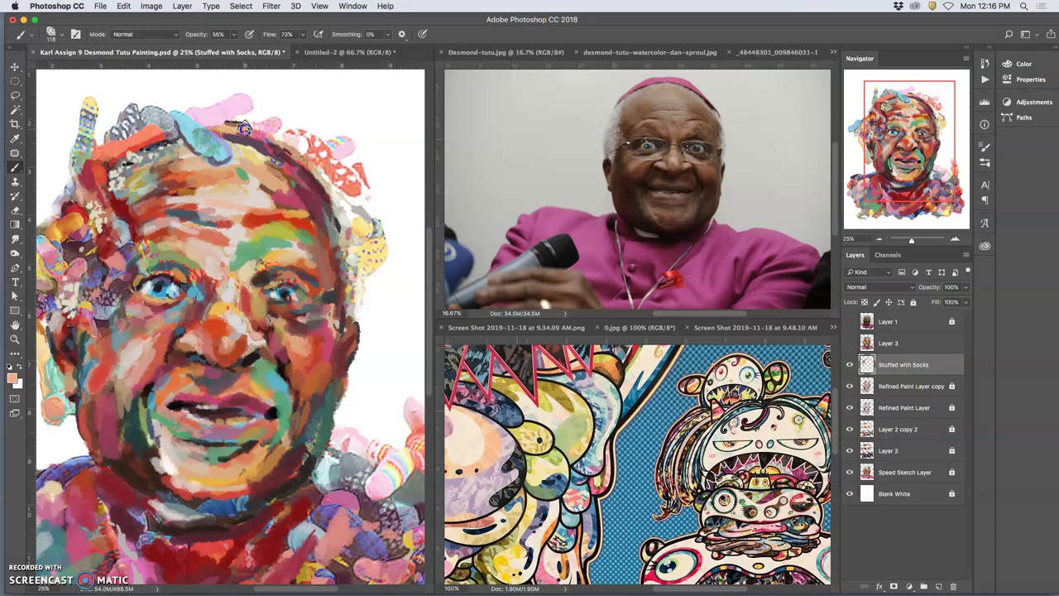
# - Sample blue, salmon and grey and touch up the red patterned socks at the upper right and nearby areas of the head
pyautogui.keyDown('alt'); pyautogui.click(295, 285); pyautogui.keyUp('alt')
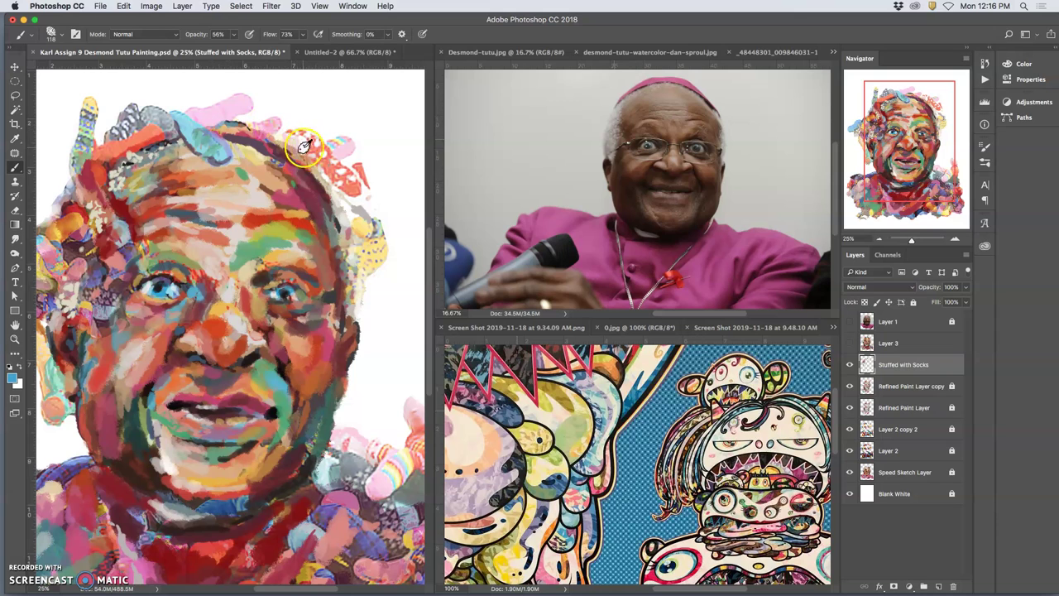
pyautogui.keyDown('alt'); pyautogui.click(321, 168); pyautogui.keyUp('alt')
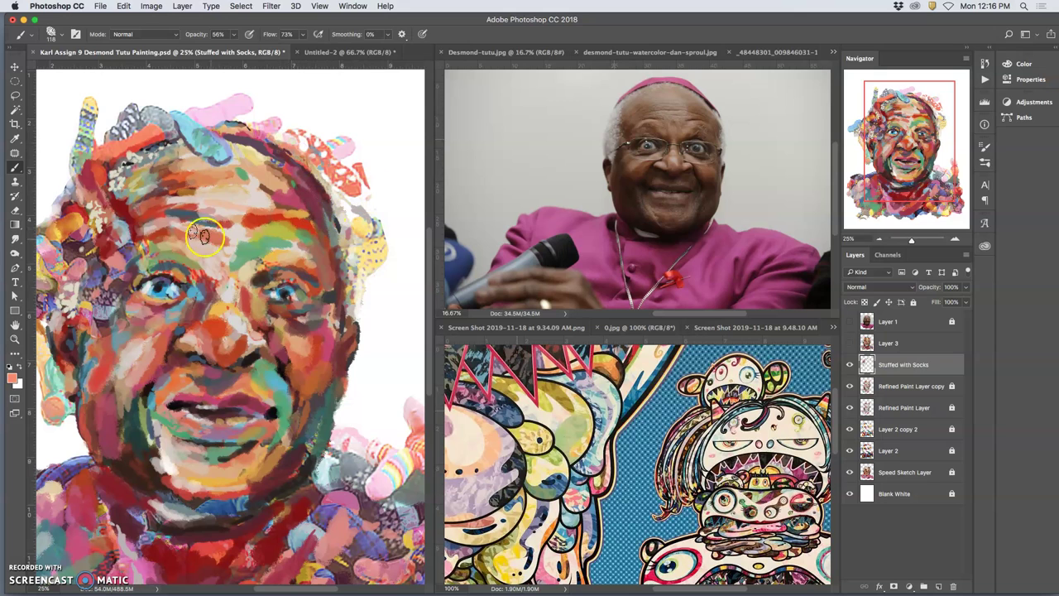
pyautogui.keyDown('alt'); pyautogui.click(306, 149); pyautogui.keyUp('alt')
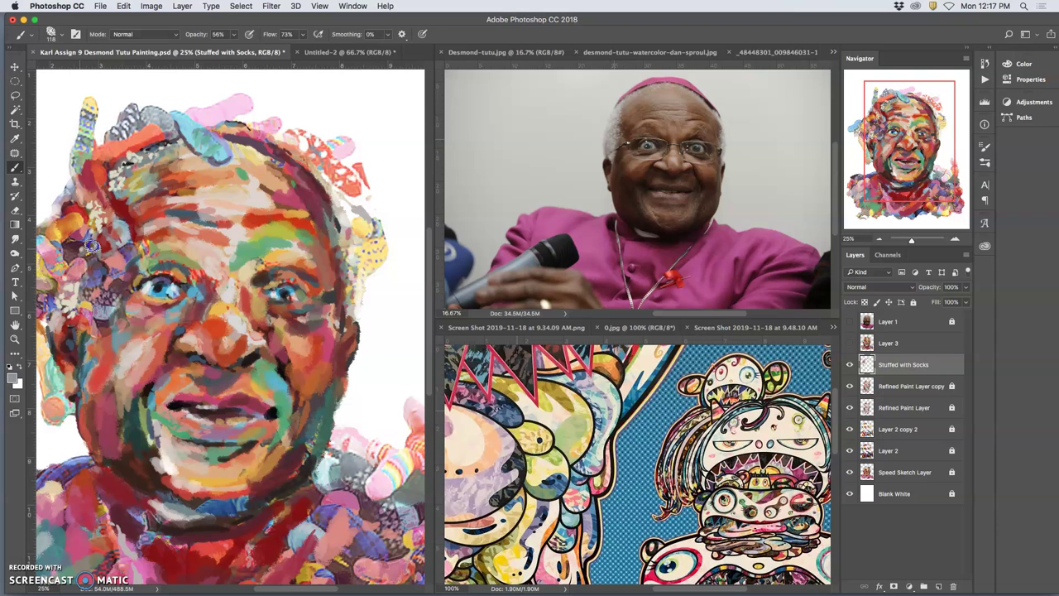
# - Sample light peach and blend it into the middle of the forehead above the nose
pyautogui.moveTo(184, 285); pyautogui.dragTo(275, 212)
pyautogui.moveTo(267, 275); pyautogui.dragTo(218, 269)
pyautogui.keyDown('alt'); pyautogui.click(326, 207); pyautogui.keyUp('alt')
pyautogui.keyDown('alt'); pyautogui.click(295, 121); pyautogui.keyUp('alt')
pyautogui.keyDown('alt'); pyautogui.click(295, 121); pyautogui.keyUp('alt')
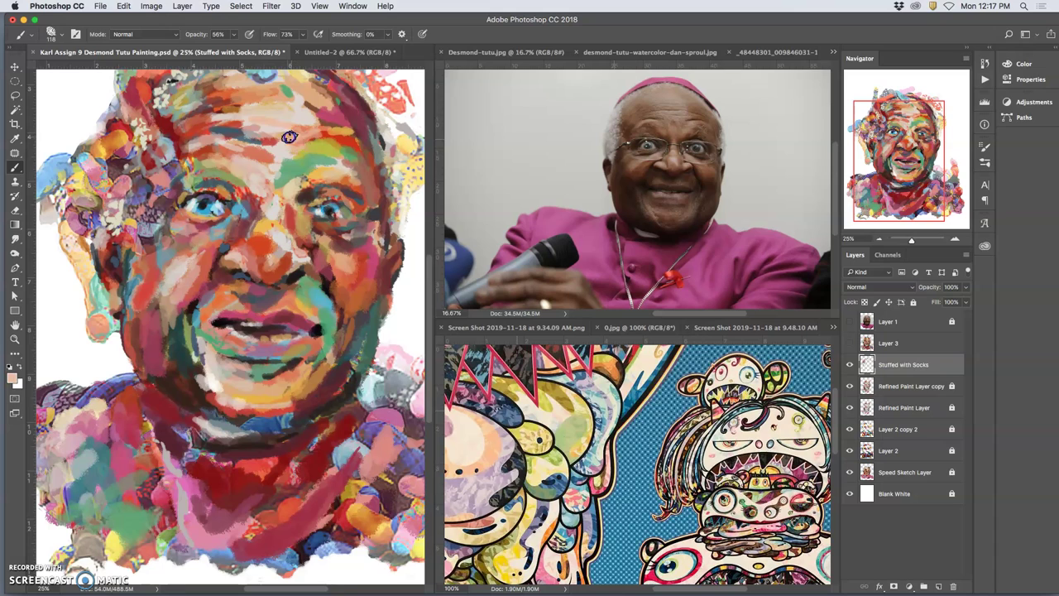
pyautogui.moveTo(262, 144)
pyautogui.mouseDown()
pyautogui.moveTo(252, 136)
pyautogui.moveTo(265, 150)
pyautogui.mouseUp()
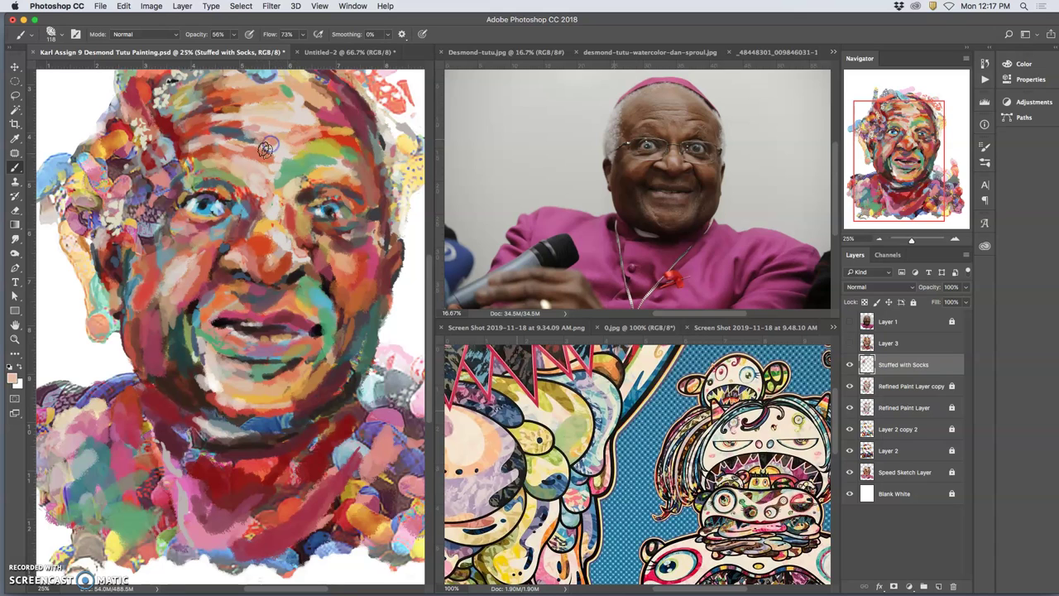
# - Sample light peach, grey and neighbouring skin tones and blend them between the eyebrows, around the right eye and above the left brow
pyautogui.keyDown('alt'); pyautogui.click(278, 180); pyautogui.keyUp('alt')
pyautogui.keyDown('alt'); pyautogui.click(269, 147); pyautogui.keyUp('alt')
pyautogui.keyDown('alt'); pyautogui.click(286, 151); pyautogui.keyUp('alt')
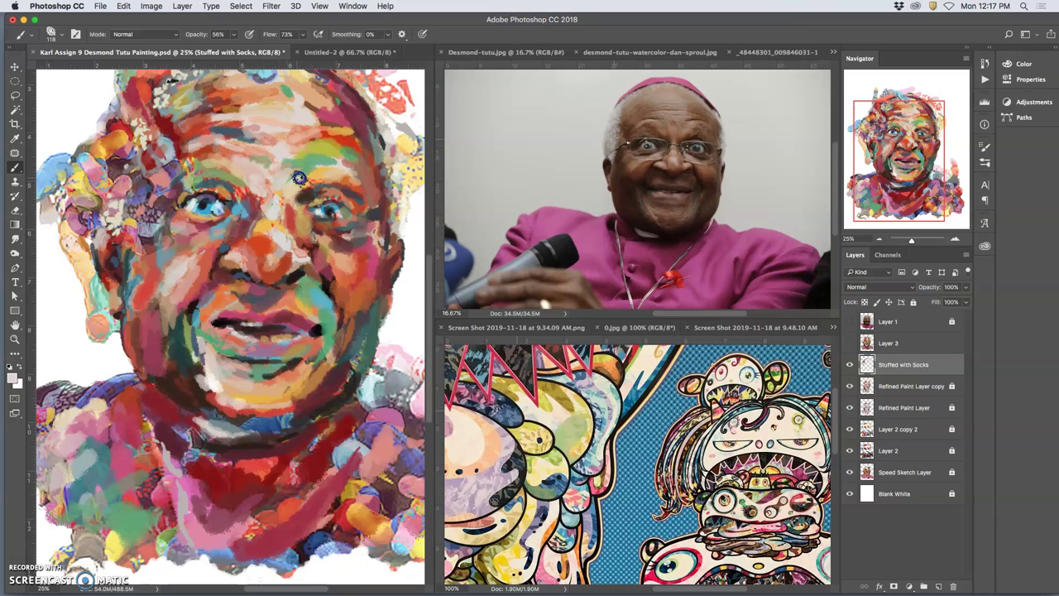
pyautogui.keyDown('alt'); pyautogui.click(328, 164); pyautogui.keyUp('alt')
pyautogui.keyDown('alt'); pyautogui.click(332, 248); pyautogui.keyUp('alt')
pyautogui.keyDown('alt'); pyautogui.click(234, 159); pyautogui.keyUp('alt')
pyautogui.keyDown('alt'); pyautogui.click(234, 151); pyautogui.keyUp('alt')
# - Sample colors from the sock hair and face, including red, and dab them onto the socks around the left ear and below the lobe
pyautogui.moveTo(182, 164)
pyautogui.mouseDown()
pyautogui.moveTo(141, 234)
pyautogui.moveTo(145, 281)
pyautogui.moveTo(159, 269)
pyautogui.moveTo(195, 273)
pyautogui.moveTo(137, 215)
pyautogui.moveTo(108, 267)
pyautogui.moveTo(76, 261)
pyautogui.moveTo(81, 281)
pyautogui.moveTo(78, 250)
pyautogui.mouseUp()
pyautogui.keyDown('alt'); pyautogui.click(104, 154); pyautogui.keyUp('alt')
pyautogui.click(66, 254)
pyautogui.click(72, 252)
pyautogui.keyDown('alt'); pyautogui.click(119, 240); pyautogui.keyUp('alt')
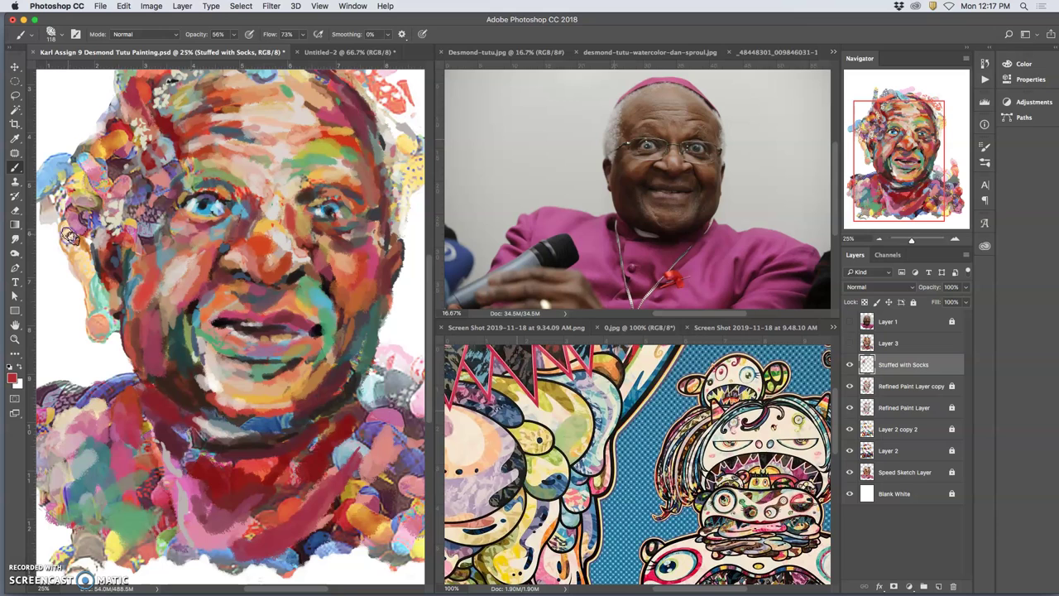
pyautogui.click(98, 331)
pyautogui.moveTo(102, 343)
pyautogui.mouseDown()
pyautogui.moveTo(98, 328)
pyautogui.moveTo(113, 348)
pyautogui.mouseUp()
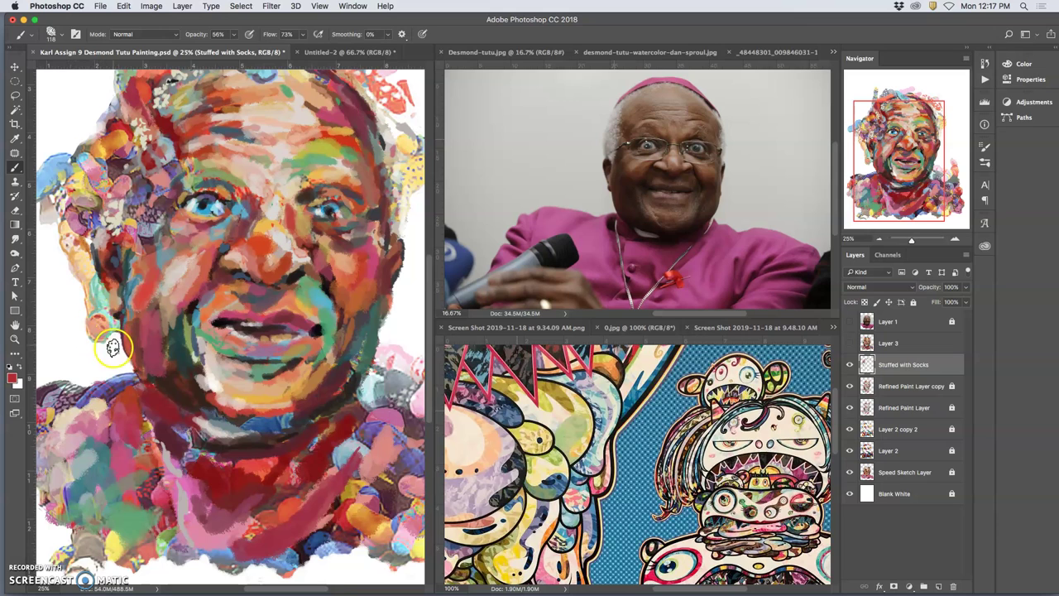
# - Return from the Finder to Photoshop, save the painting file and display the whole canvas
pyautogui.click(70, 550)
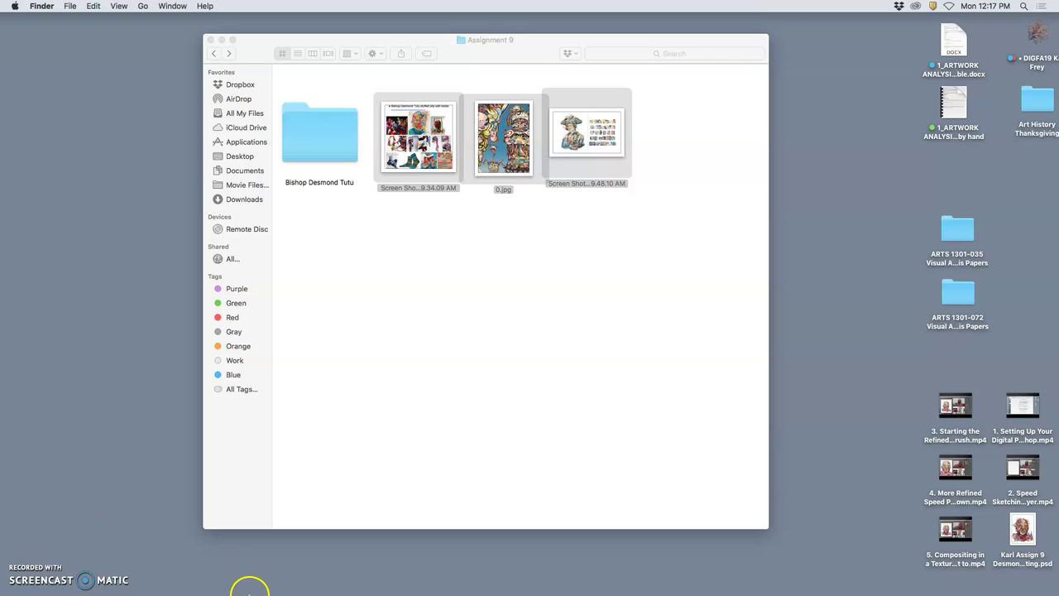
pyautogui.click(537, 577)
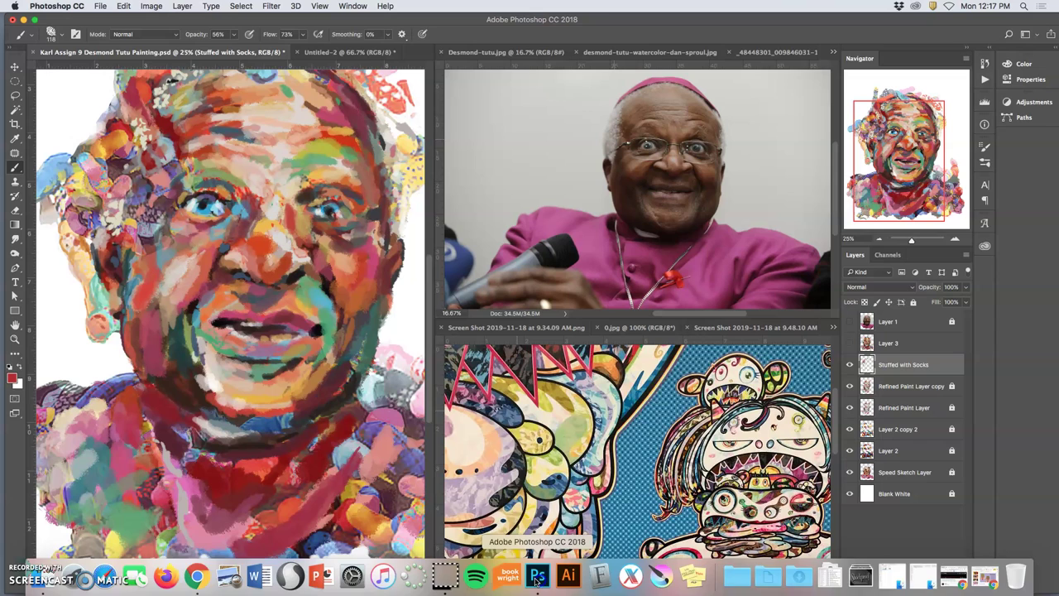
pyautogui.press('super+s')
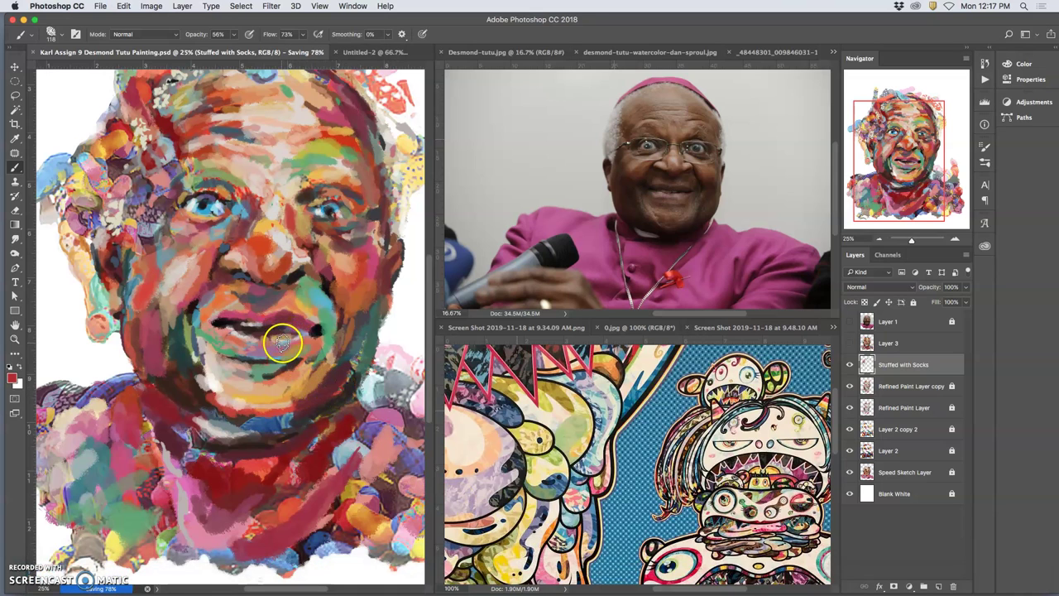
pyautogui.hotkey('ctrl', '-')
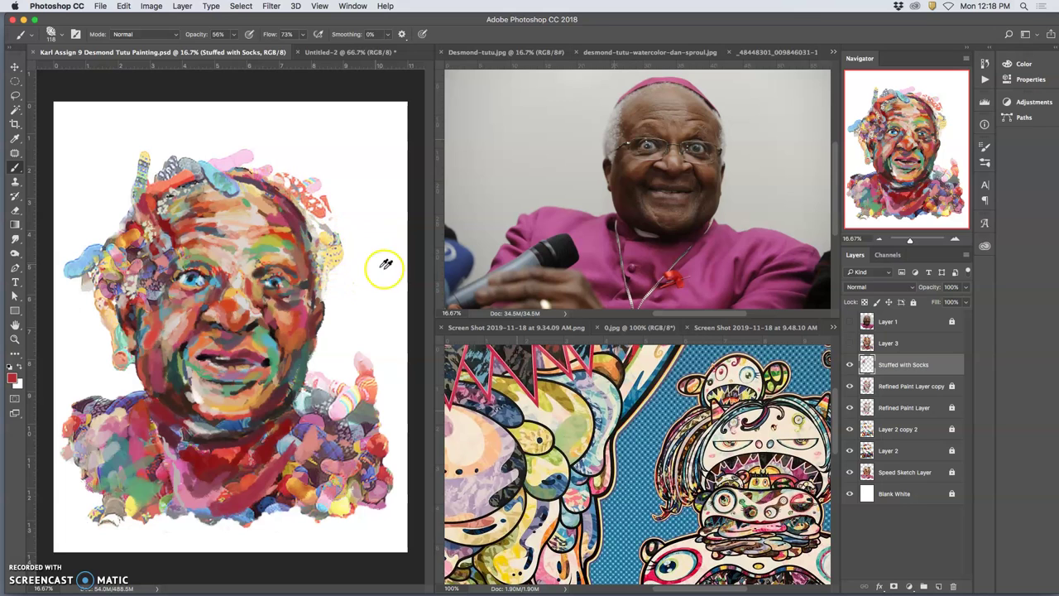
# - Sample pink from the pattern reference and magenta from the photo's skullcap, and paint them along the head's upper right edge at 93% brush opacity
pyautogui.keyDown('alt'); pyautogui.click(535, 400); pyautogui.keyUp('alt')
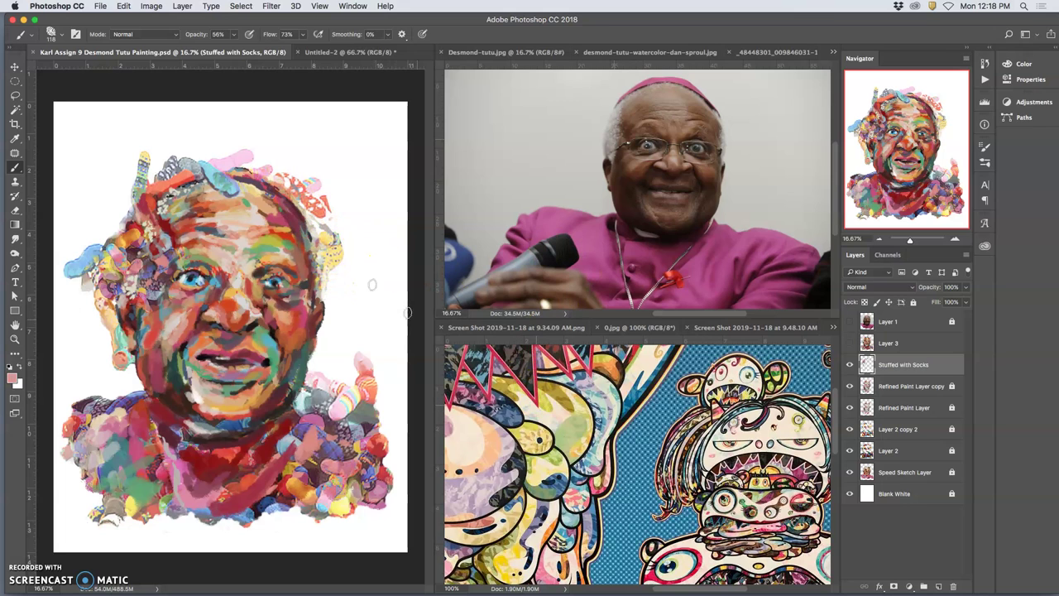
pyautogui.moveTo(297, 198); pyautogui.dragTo(303, 209)
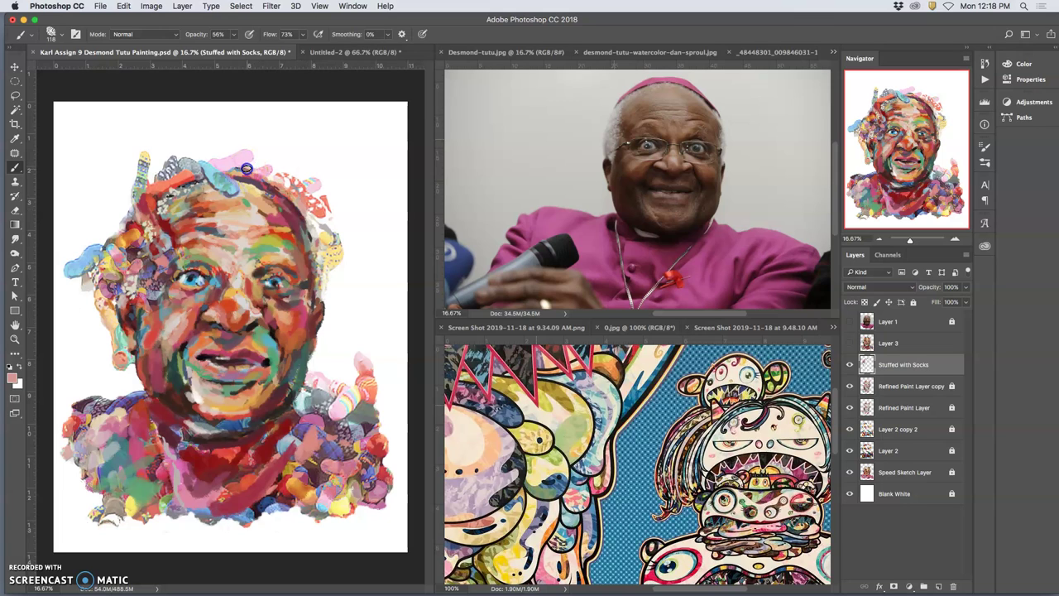
pyautogui.click(233, 34)
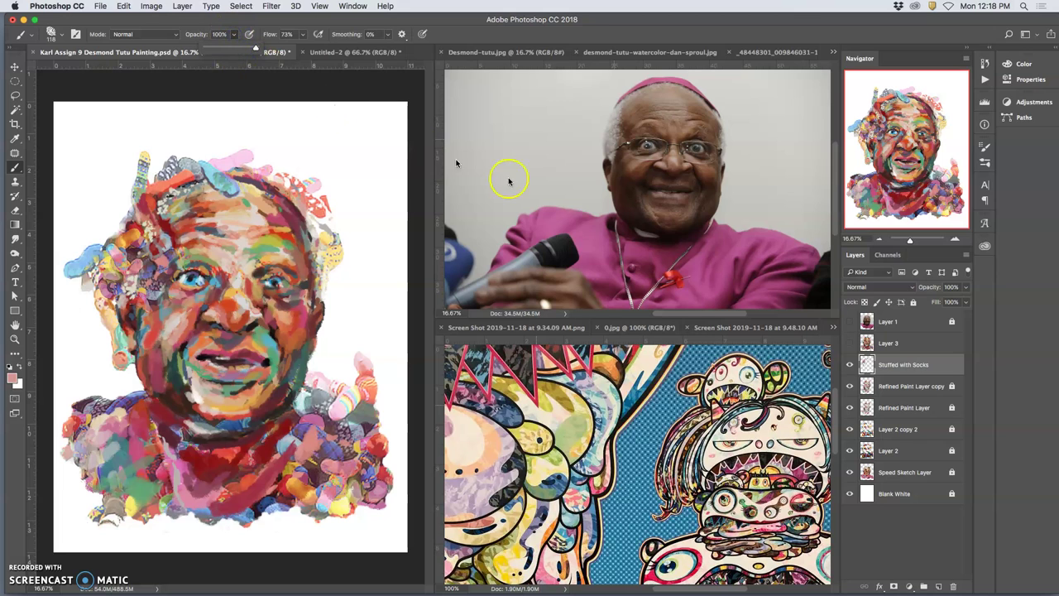
pyautogui.keyDown('alt'); pyautogui.click(681, 84); pyautogui.keyUp('alt')
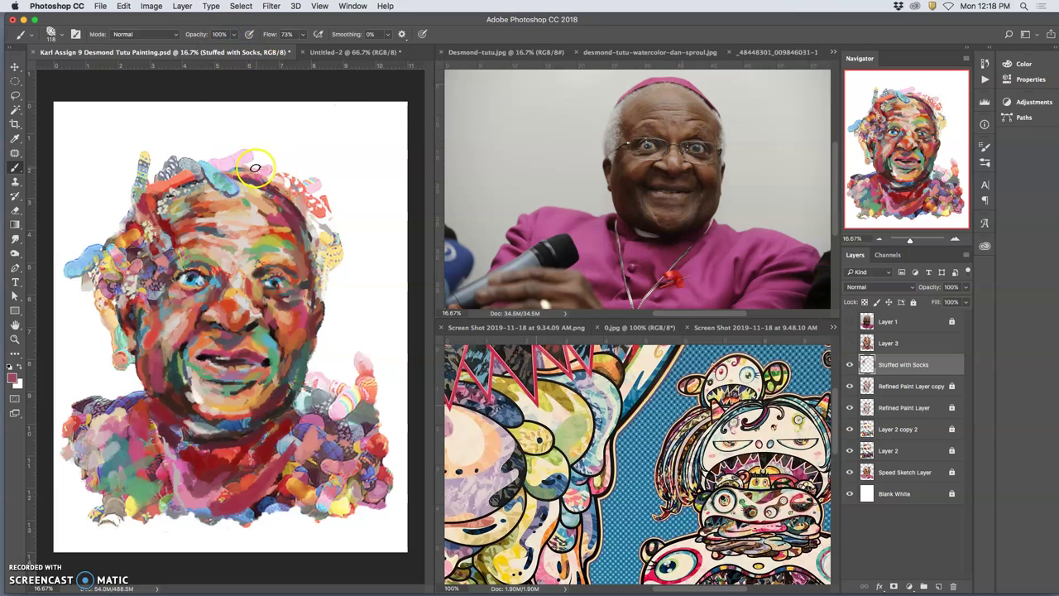
pyautogui.click(235, 34)
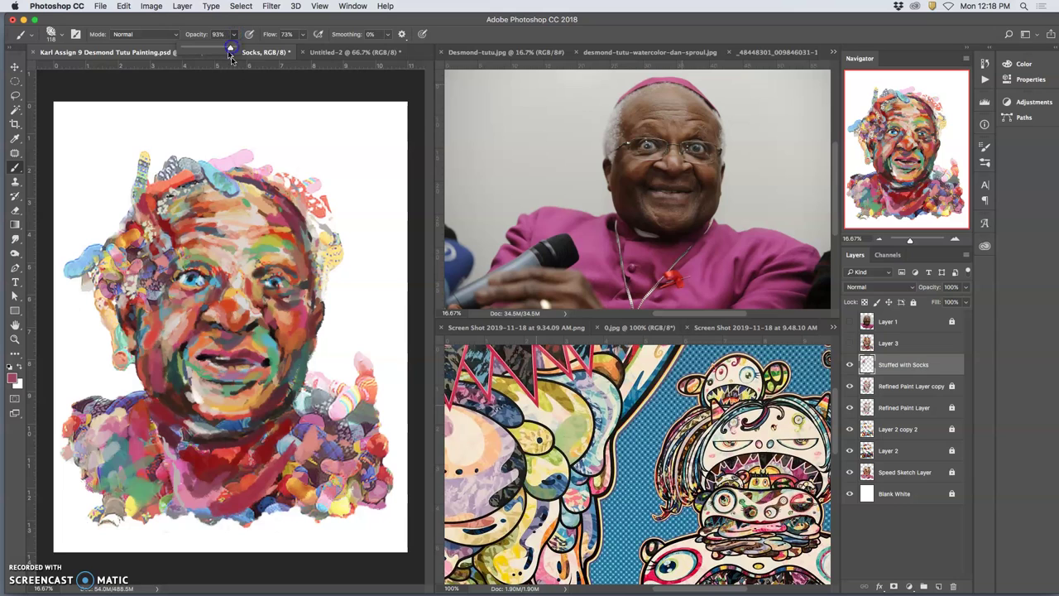
pyautogui.click(248, 169)
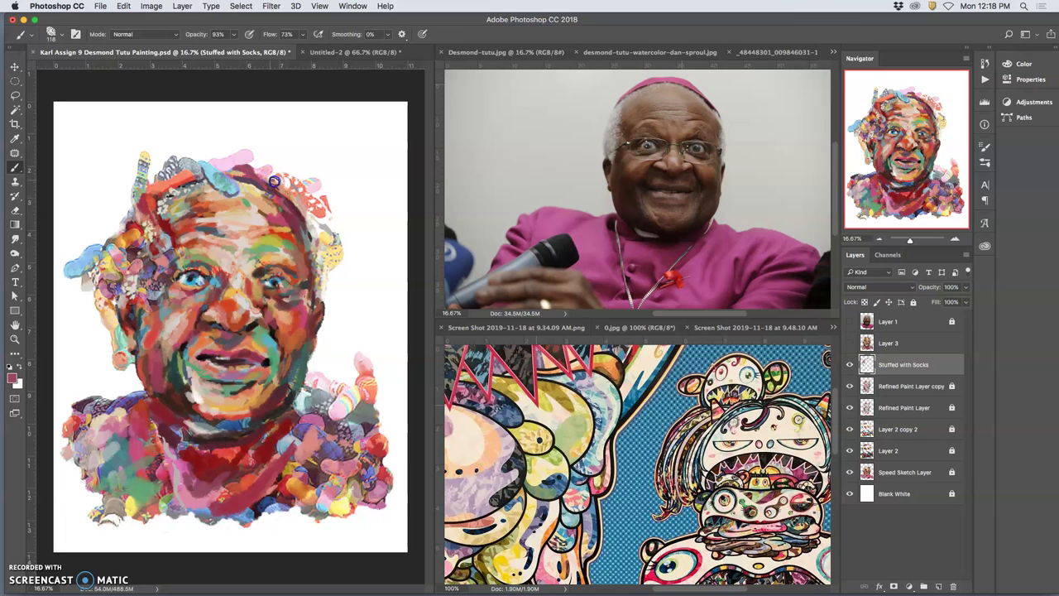
pyautogui.click(291, 198)
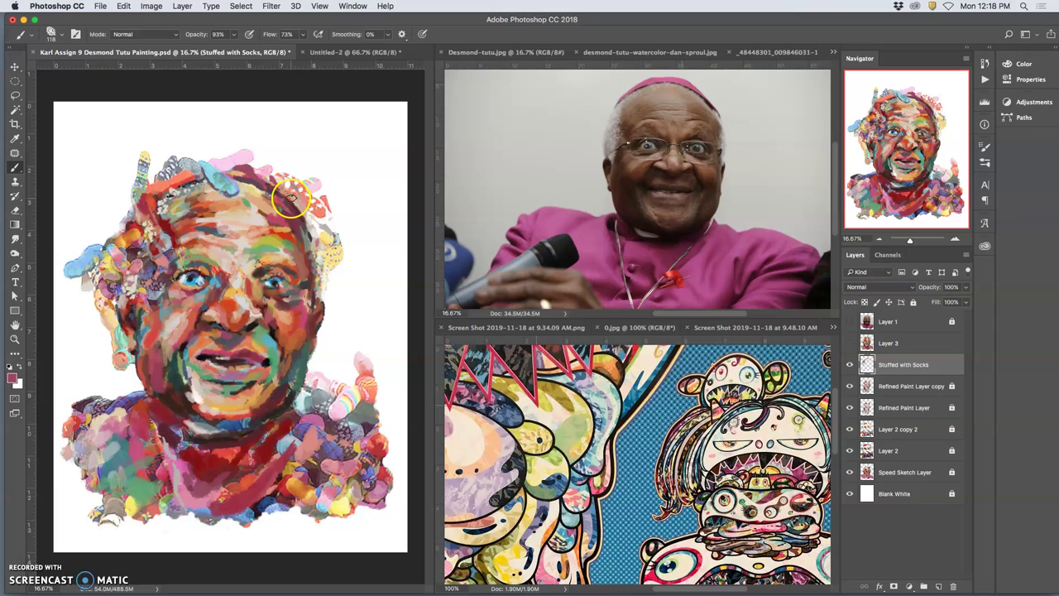
# - Sample light grey and another tone from the left hairline socks and dab them onto the right temple
pyautogui.keyDown('alt'); pyautogui.click(160, 205); pyautogui.keyUp('alt')
pyautogui.click(322, 232)
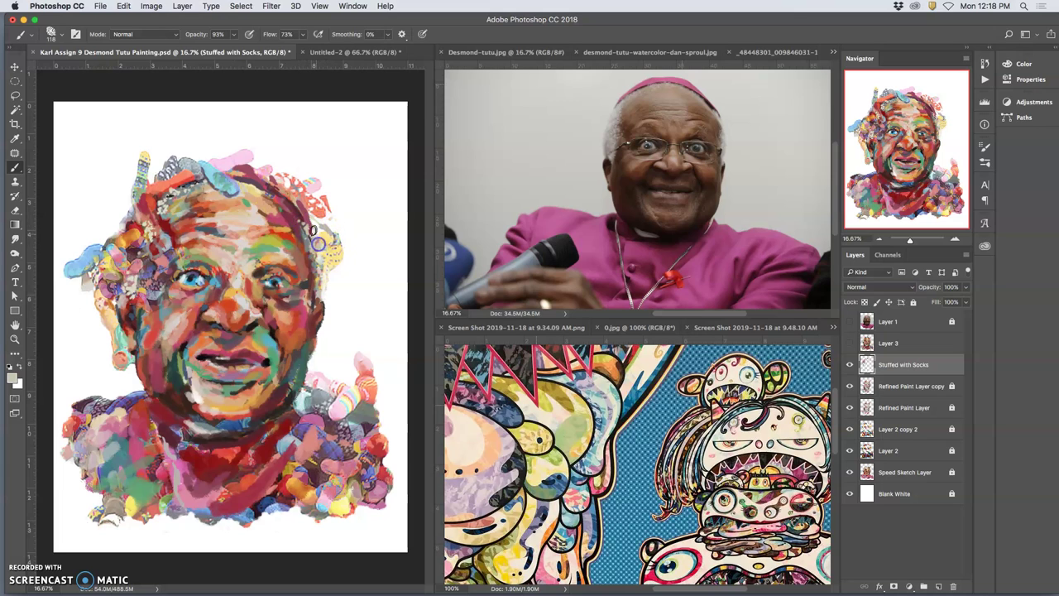
pyautogui.keyDown('alt'); pyautogui.click(129, 222); pyautogui.keyUp('alt')
pyautogui.click(304, 238)
# - Sample red and nearby facial tones and blend strokes above the mouth and into the right smile line beside the nose
pyautogui.moveTo(185, 345)
pyautogui.mouseDown()
pyautogui.moveTo(230, 291)
pyautogui.moveTo(219, 282)
pyautogui.moveTo(223, 313)
pyautogui.moveTo(211, 322)
pyautogui.moveTo(250, 329)
pyautogui.mouseUp()
pyautogui.keyDown('alt'); pyautogui.click(257, 318); pyautogui.keyUp('alt')
pyautogui.keyDown('alt'); pyautogui.click(262, 318); pyautogui.keyUp('alt')
pyautogui.moveTo(254, 340); pyautogui.dragTo(257, 322)
pyautogui.keyDown('alt'); pyautogui.click(301, 318); pyautogui.keyUp('alt')
pyautogui.moveTo(284, 329)
pyautogui.mouseDown()
pyautogui.moveTo(279, 351)
pyautogui.moveTo(263, 329)
pyautogui.mouseUp()
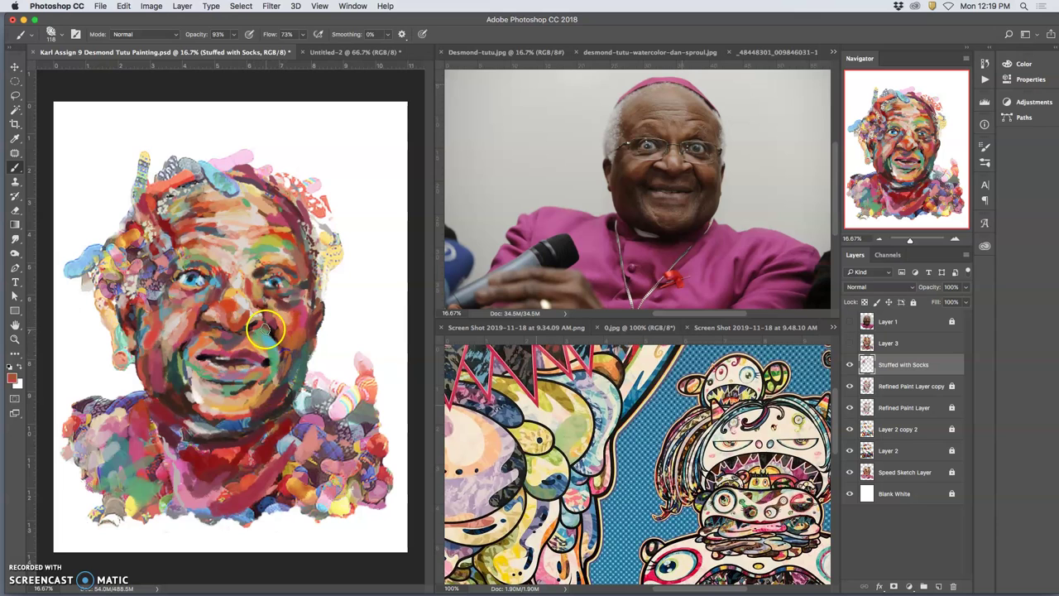
# - Touch up the left side of the nose and the right cheek with teal and other colors sampled from the face
pyautogui.keyDown('alt'); pyautogui.click(207, 315); pyautogui.keyUp('alt')
pyautogui.click(200, 322)
pyautogui.keyDown('alt'); pyautogui.click(265, 337); pyautogui.keyUp('alt')
pyautogui.click(213, 322)
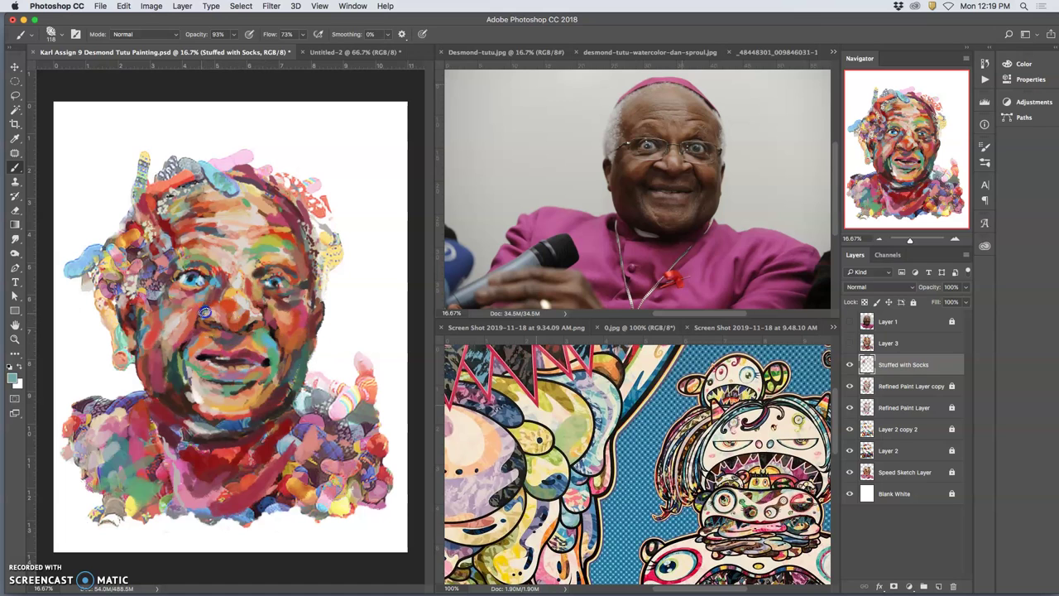
pyautogui.keyDown('alt'); pyautogui.click(261, 331); pyautogui.keyUp('alt')
pyautogui.click(306, 315)
pyautogui.keyDown('alt'); pyautogui.click(300, 294); pyautogui.keyUp('alt')
# - Paint sampled blues over the blue sock beside the left hair and add sampled olive and neighbouring tones to the socks above it
pyautogui.keyDown('alt'); pyautogui.click(99, 249); pyautogui.keyUp('alt')
pyautogui.moveTo(94, 246); pyautogui.dragTo(109, 257)
pyautogui.keyDown('alt'); pyautogui.click(213, 182); pyautogui.keyUp('alt')
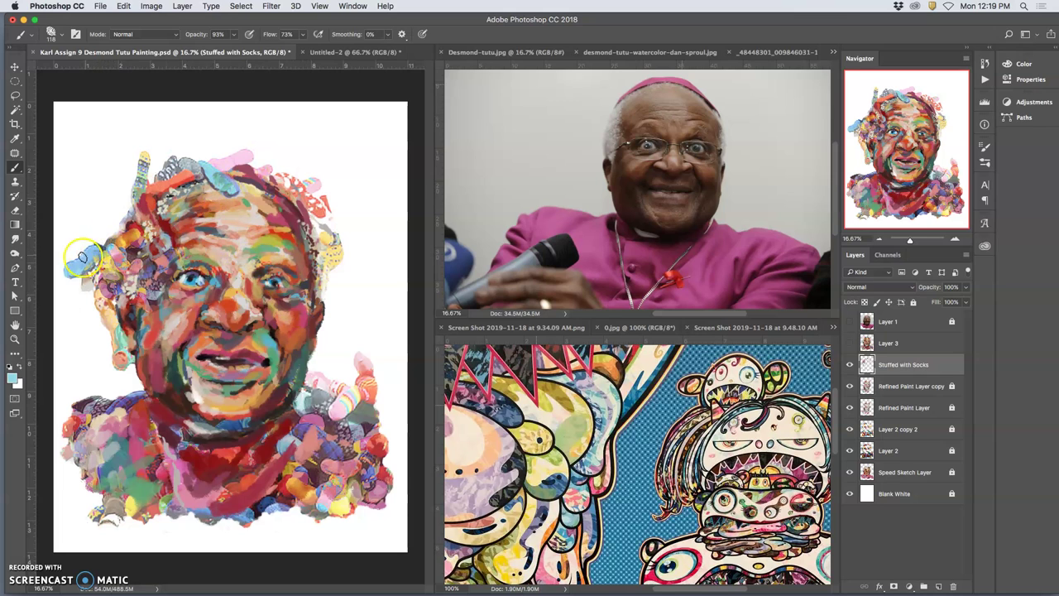
pyautogui.moveTo(74, 264); pyautogui.dragTo(97, 249)
pyautogui.keyDown('alt'); pyautogui.click(115, 240); pyautogui.keyUp('alt')
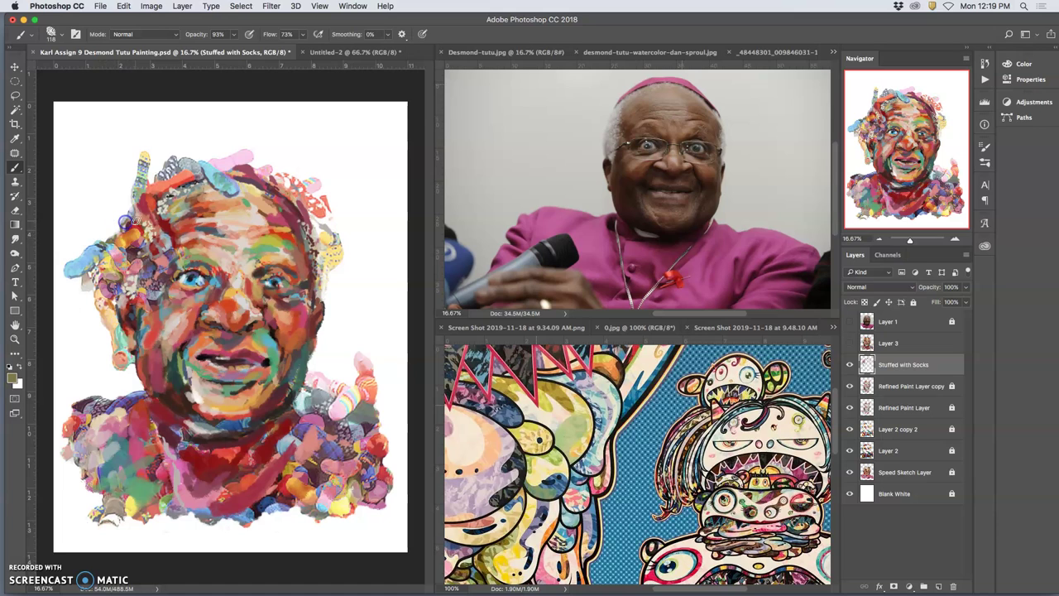
pyautogui.keyDown('alt'); pyautogui.click(160, 248); pyautogui.keyUp('alt')
pyautogui.keyDown('alt'); pyautogui.click(171, 204); pyautogui.keyUp('alt')
# - Sample pink and orange from the shoulder socks and face and add accents to the pink sock atop the head
pyautogui.keyDown('alt'); pyautogui.click(337, 403); pyautogui.keyUp('alt')
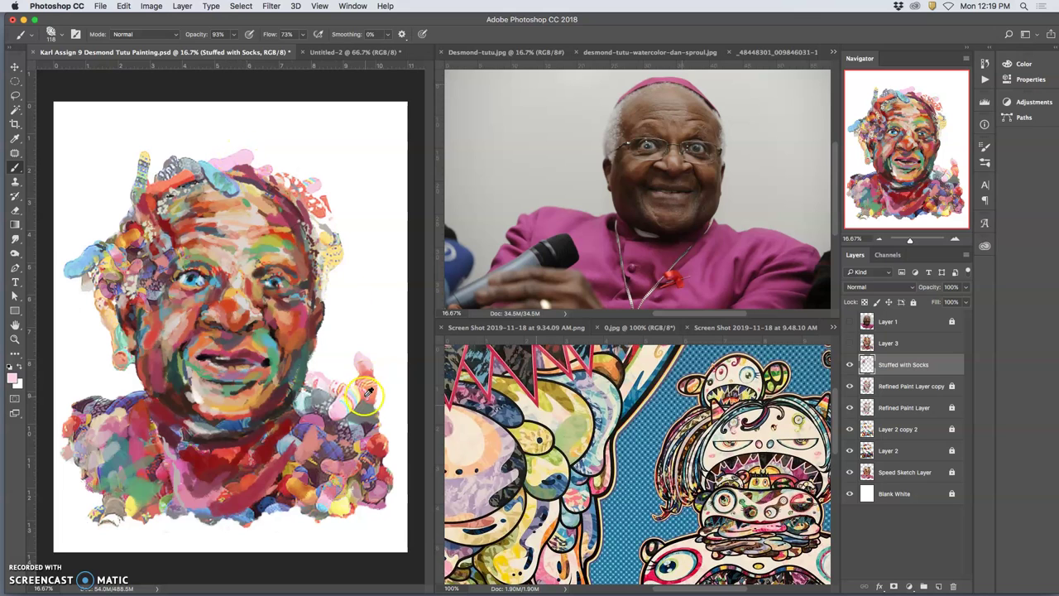
pyautogui.keyDown('alt'); pyautogui.click(245, 148); pyautogui.keyUp('alt')
pyautogui.keyDown('alt'); pyautogui.click(298, 329); pyautogui.keyUp('alt')
pyautogui.keyDown('alt'); pyautogui.click(246, 165); pyautogui.keyUp('alt')
pyautogui.keyDown('alt'); pyautogui.click(316, 306); pyautogui.keyUp('alt')
pyautogui.keyDown('alt'); pyautogui.click(375, 387); pyautogui.keyUp('alt')
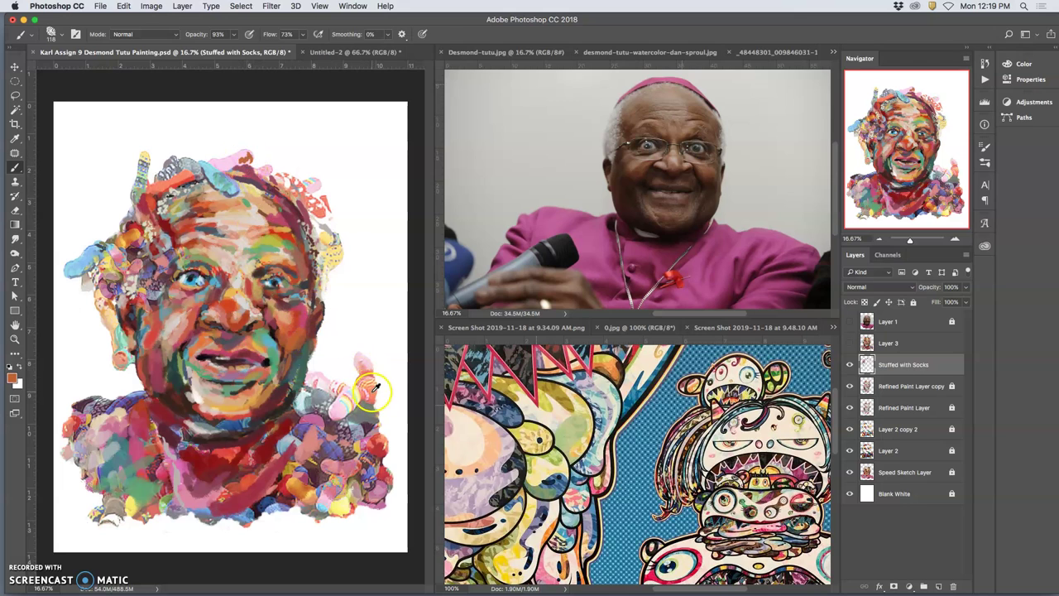
pyautogui.keyDown('alt'); pyautogui.click(237, 159); pyautogui.keyUp('alt')
# - Set the brush opacity to 68% and blend sampled pink and coral over the top pink sock and the red patterned socks
pyautogui.click(234, 34)
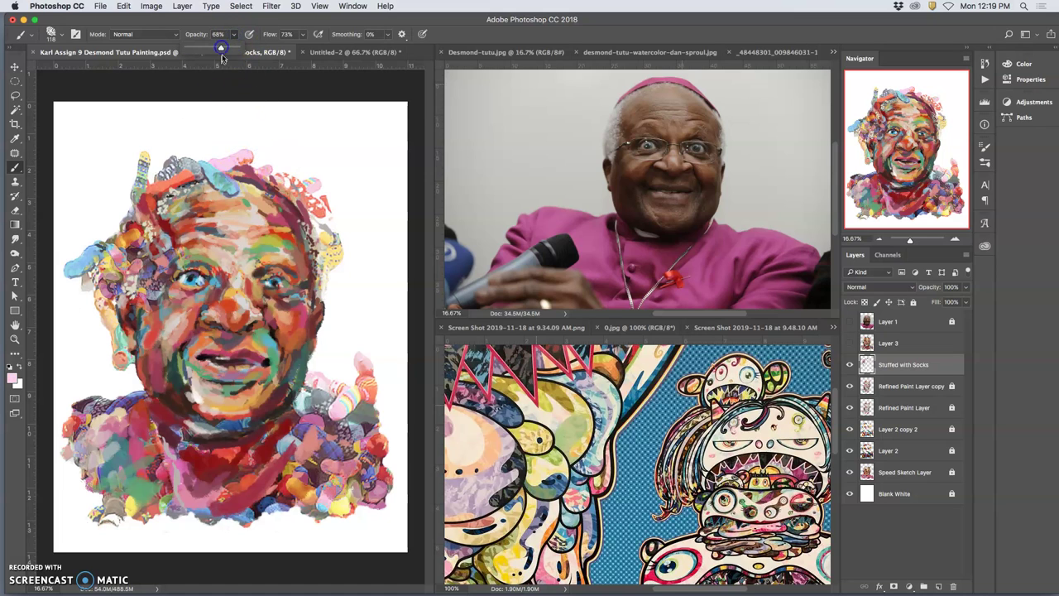
pyautogui.click(244, 157)
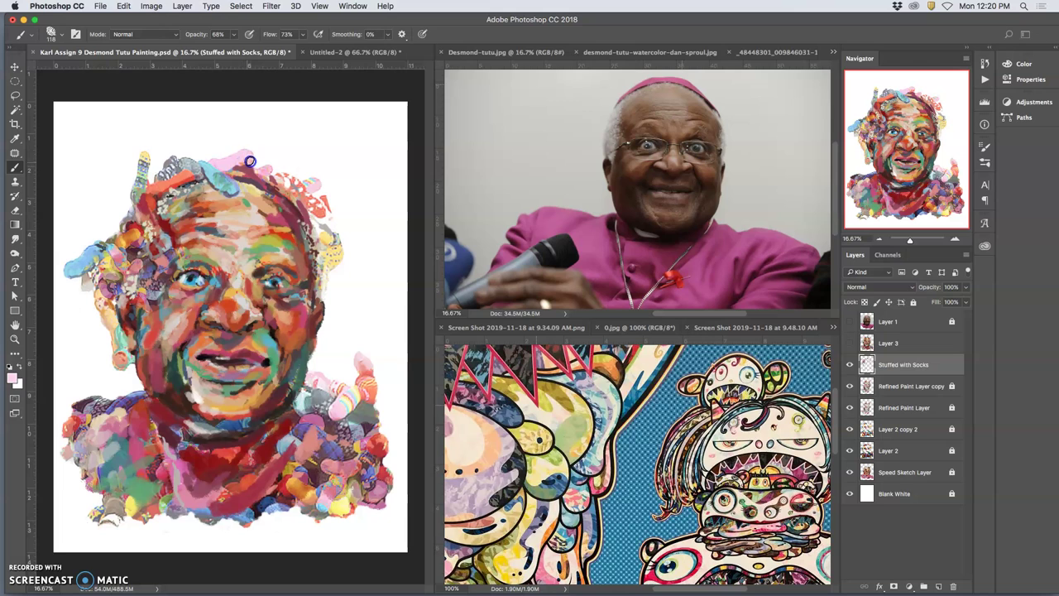
pyautogui.keyDown('alt'); pyautogui.click(320, 215); pyautogui.keyUp('alt')
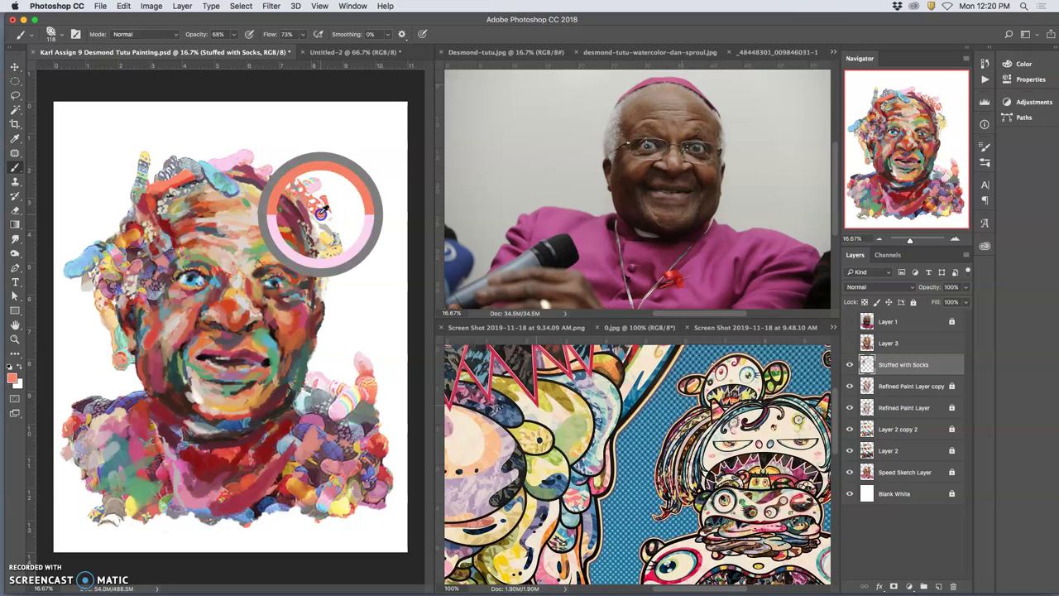
pyautogui.keyDown('alt'); pyautogui.click(228, 161); pyautogui.keyUp('alt')
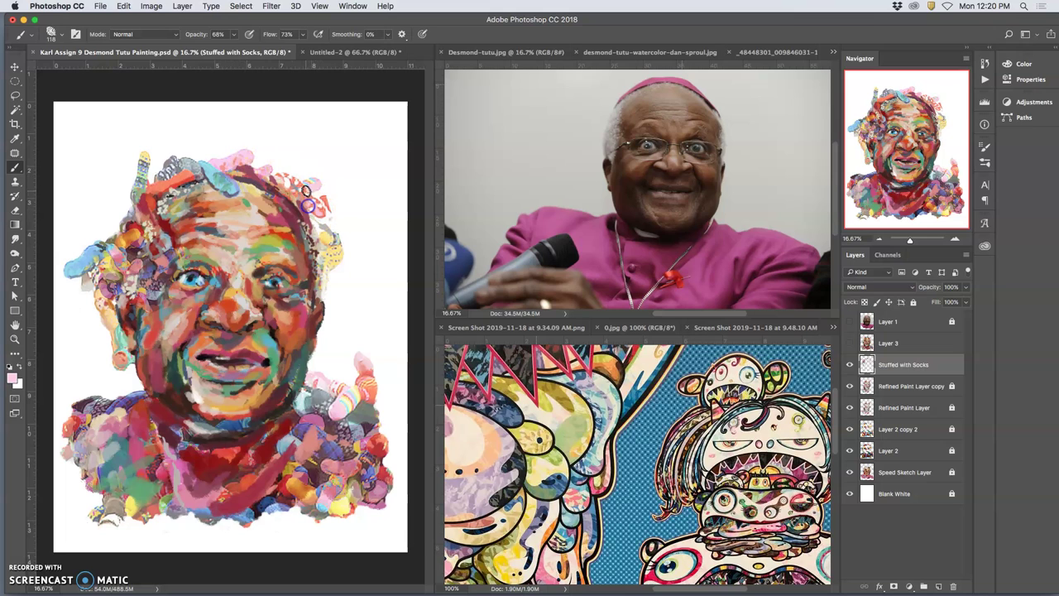
pyautogui.keyDown('alt'); pyautogui.click(303, 186); pyautogui.keyUp('alt')
pyautogui.moveTo(287, 175); pyautogui.dragTo(291, 176)
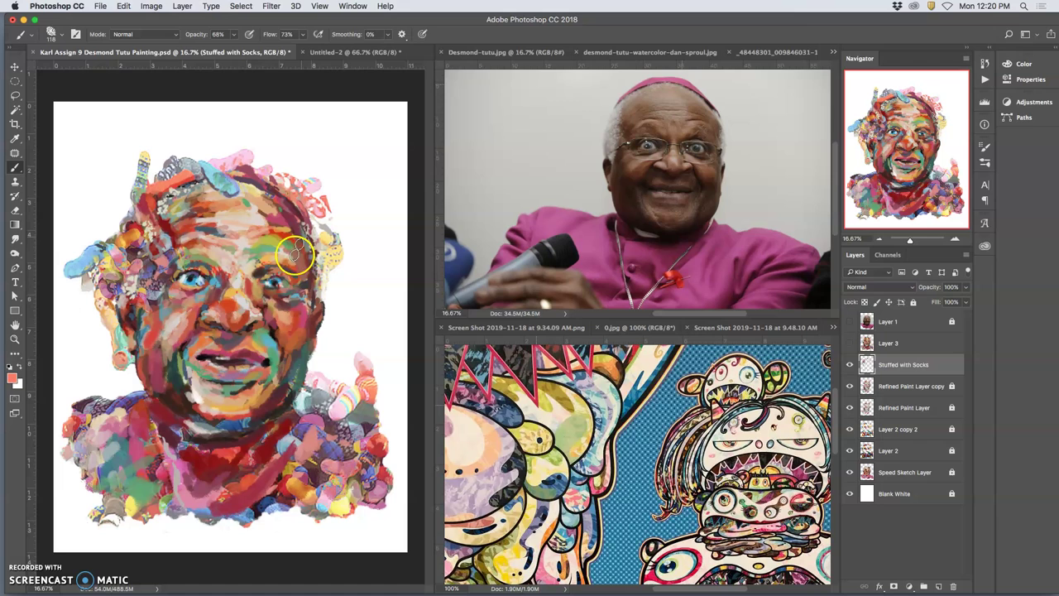
# - Sample black from the right eye and darken the edge between forehead and cap, plus the right cheek edge
pyautogui.keyDown('alt'); pyautogui.click(276, 283); pyautogui.keyUp('alt')
pyautogui.moveTo(254, 192); pyautogui.dragTo(241, 180)
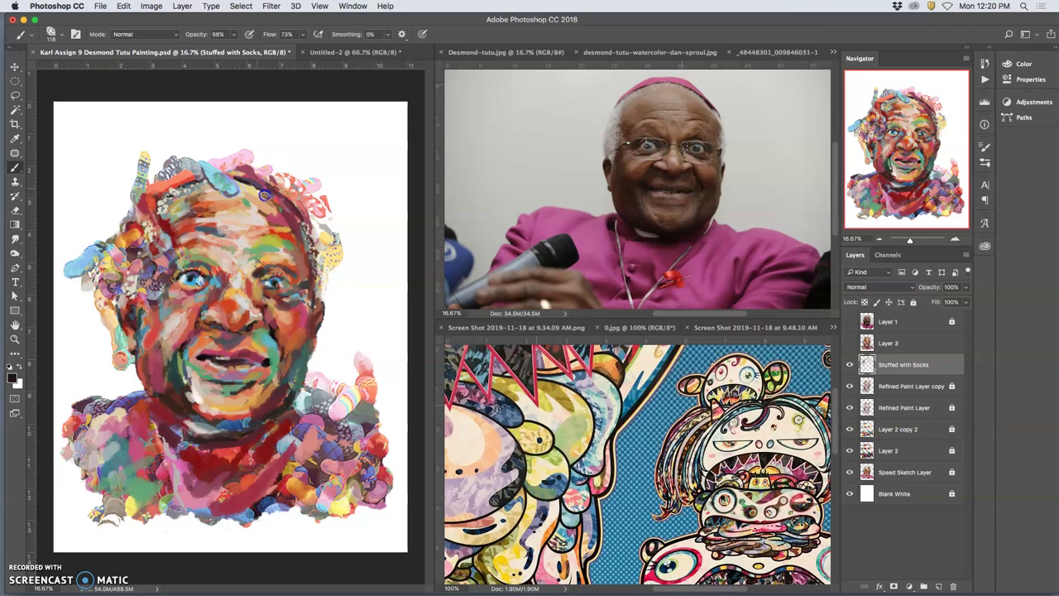
pyautogui.moveTo(287, 349)
pyautogui.mouseDown()
pyautogui.moveTo(279, 367)
pyautogui.moveTo(320, 319)
pyautogui.moveTo(316, 335)
pyautogui.moveTo(319, 311)
pyautogui.moveTo(314, 327)
pyautogui.mouseUp()
# - Sample lavender grey and dark teal from the face and paint strokes around the left ear
pyautogui.moveTo(95, 361)
pyautogui.mouseDown()
pyautogui.moveTo(130, 325)
pyautogui.moveTo(124, 299)
pyautogui.moveTo(195, 299)
pyautogui.mouseUp()
pyautogui.keyDown('alt'); pyautogui.click(156, 305); pyautogui.keyUp('alt')
pyautogui.moveTo(110, 308); pyautogui.dragTo(118, 296)
pyautogui.keyDown('alt'); pyautogui.click(170, 367); pyautogui.keyUp('alt')
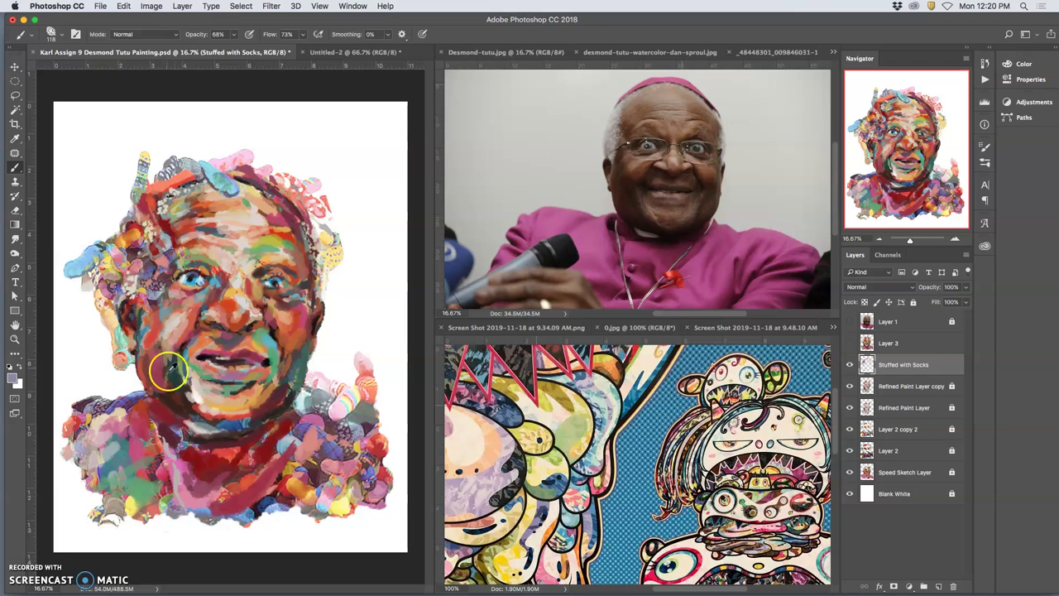
pyautogui.click(126, 294)
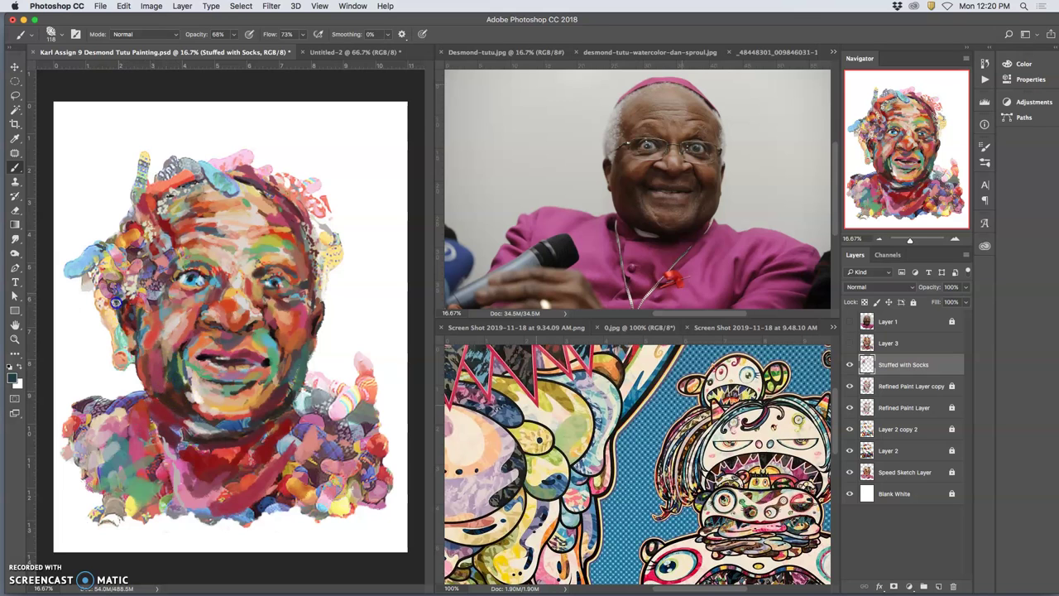
# - Sample a near-black brown from the chin and darken the left jawline and the left edge of the collar
pyautogui.keyDown('alt'); pyautogui.click(186, 405); pyautogui.keyUp('alt')
pyautogui.moveTo(179, 410)
pyautogui.mouseDown()
pyautogui.moveTo(162, 385)
pyautogui.moveTo(153, 396)
pyautogui.moveTo(132, 341)
pyautogui.moveTo(143, 393)
pyautogui.mouseUp()
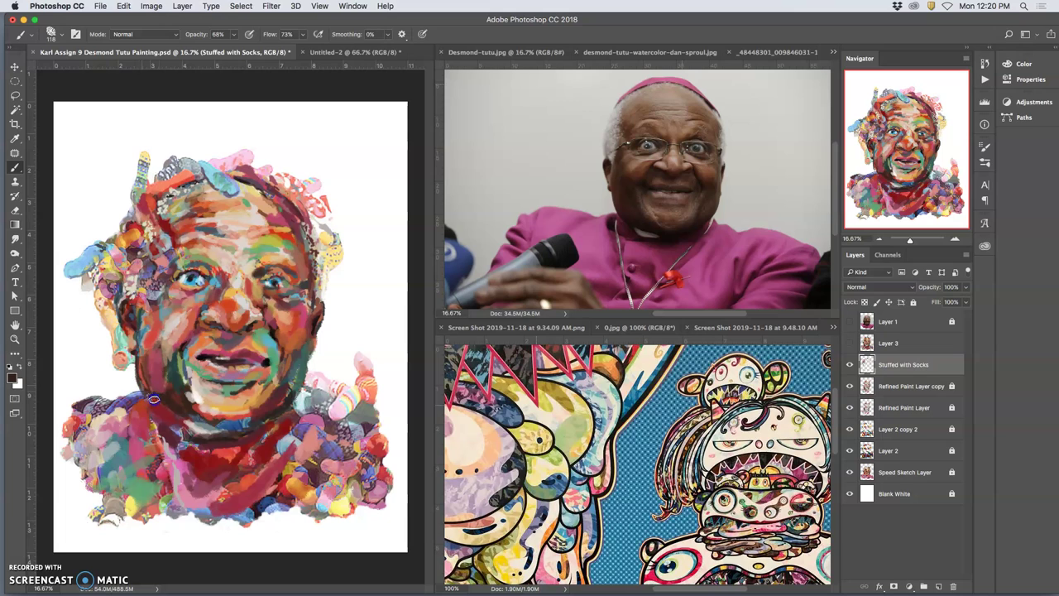
pyautogui.moveTo(162, 409)
pyautogui.mouseDown()
pyautogui.moveTo(186, 446)
pyautogui.moveTo(209, 458)
pyautogui.moveTo(205, 444)
pyautogui.moveTo(142, 414)
pyautogui.mouseUp()
pyautogui.moveTo(146, 431)
pyautogui.mouseDown()
pyautogui.moveTo(147, 419)
pyautogui.moveTo(152, 428)
pyautogui.mouseUp()
# - Sample pink, orange and nearby tones and paint accents across the red robe and onto the adjoining right shoulder socks
pyautogui.moveTo(252, 500)
pyautogui.mouseDown()
pyautogui.moveTo(235, 481)
pyautogui.moveTo(212, 500)
pyautogui.mouseUp()
pyautogui.keyDown('alt'); pyautogui.click(192, 477); pyautogui.keyUp('alt')
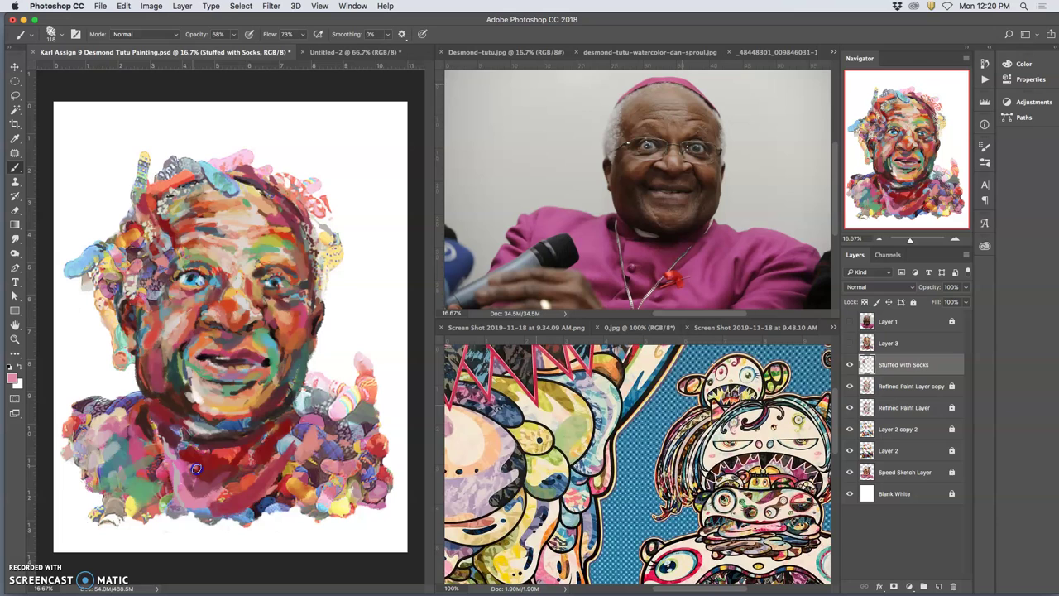
pyautogui.keyDown('alt'); pyautogui.click(284, 420); pyautogui.keyUp('alt')
pyautogui.moveTo(192, 467); pyautogui.dragTo(192, 473)
pyautogui.keyDown('alt'); pyautogui.click(214, 442); pyautogui.keyUp('alt')
pyautogui.keyDown('alt'); pyautogui.click(281, 457); pyautogui.keyUp('alt')
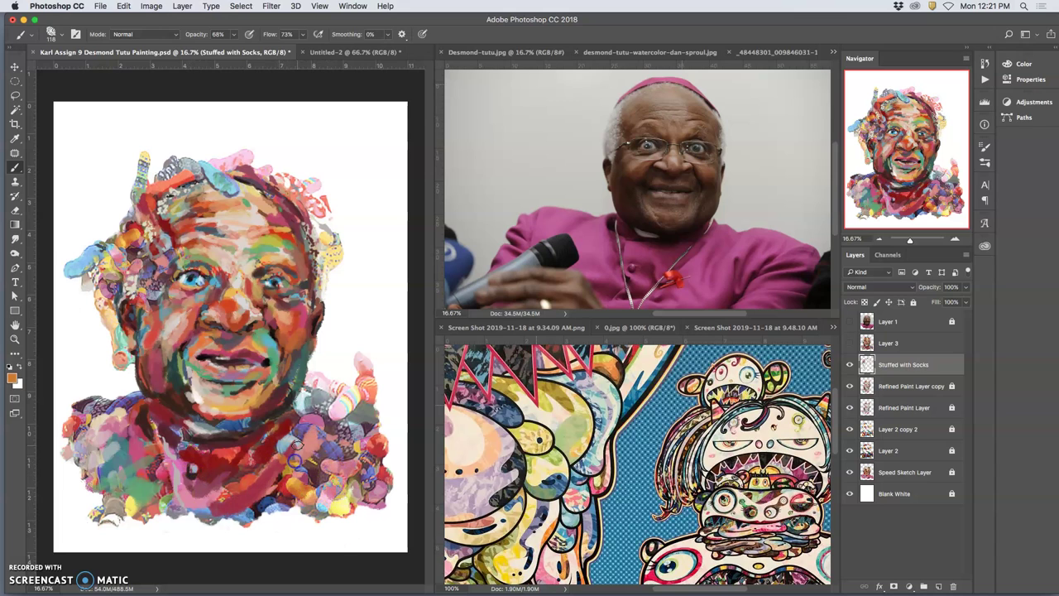
pyautogui.moveTo(293, 483); pyautogui.dragTo(281, 460)
# - Sample dark red and adjacent colors and blend them into the collar and the shadow beneath the chin
pyautogui.keyDown('alt'); pyautogui.click(241, 448); pyautogui.keyUp('alt')
pyautogui.moveTo(250, 448)
pyautogui.mouseDown()
pyautogui.moveTo(260, 427)
pyautogui.moveTo(230, 430)
pyautogui.moveTo(229, 416)
pyautogui.mouseUp()
pyautogui.keyDown('alt'); pyautogui.click(243, 407); pyautogui.keyUp('alt')
pyautogui.keyDown('alt'); pyautogui.click(267, 407); pyautogui.keyUp('alt')
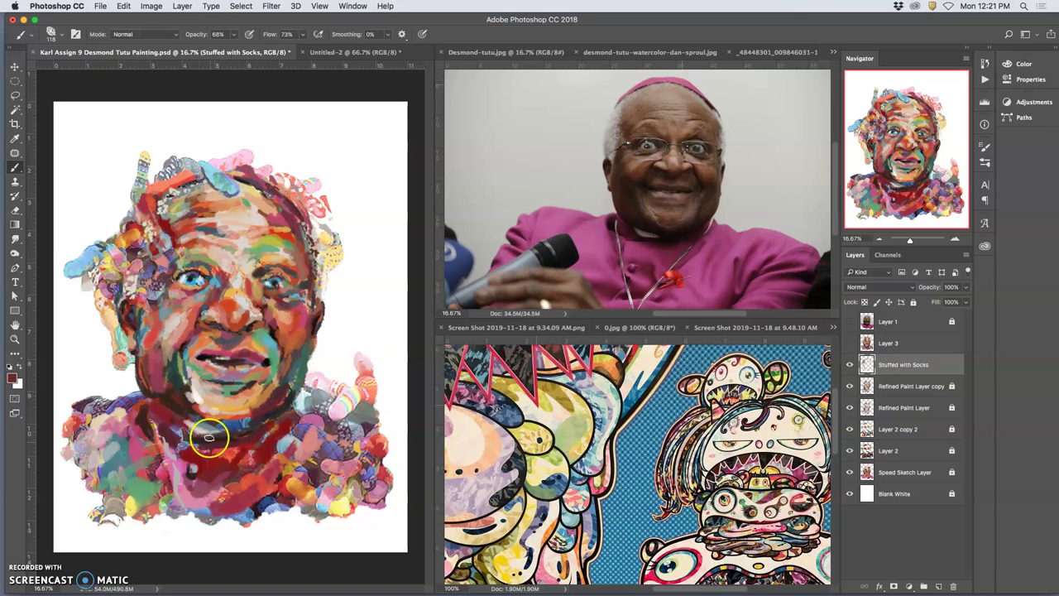
# - Sample dark red, aqua and pale yellow and paint accents over the socks by the left ear, the forehead and the right temple
pyautogui.keyDown('alt'); pyautogui.click(189, 423); pyautogui.keyUp('alt')
pyautogui.moveTo(130, 357); pyautogui.dragTo(120, 337)
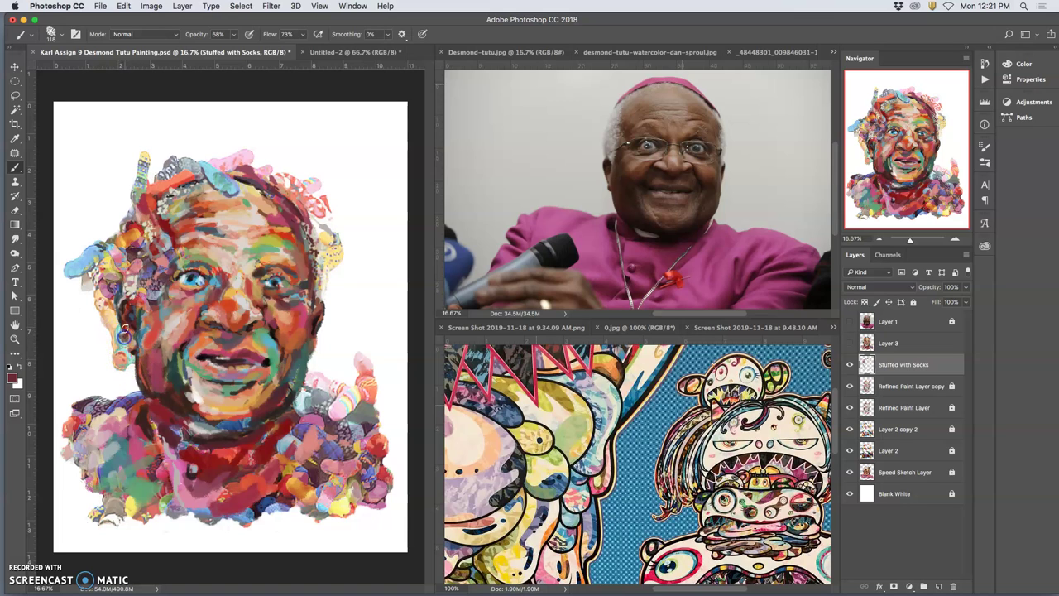
pyautogui.keyDown('alt'); pyautogui.click(125, 352); pyautogui.keyUp('alt')
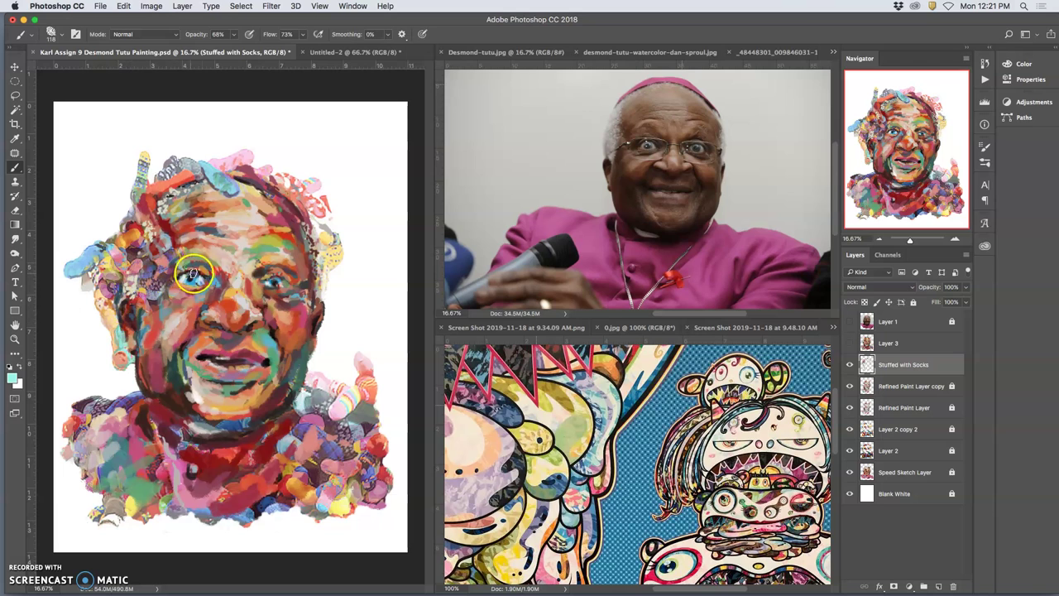
pyautogui.moveTo(234, 185)
pyautogui.mouseDown()
pyautogui.moveTo(220, 225)
pyautogui.moveTo(238, 267)
pyautogui.moveTo(318, 302)
pyautogui.moveTo(323, 268)
pyautogui.mouseUp()
pyautogui.keyDown('alt'); pyautogui.click(323, 268); pyautogui.keyUp('alt')
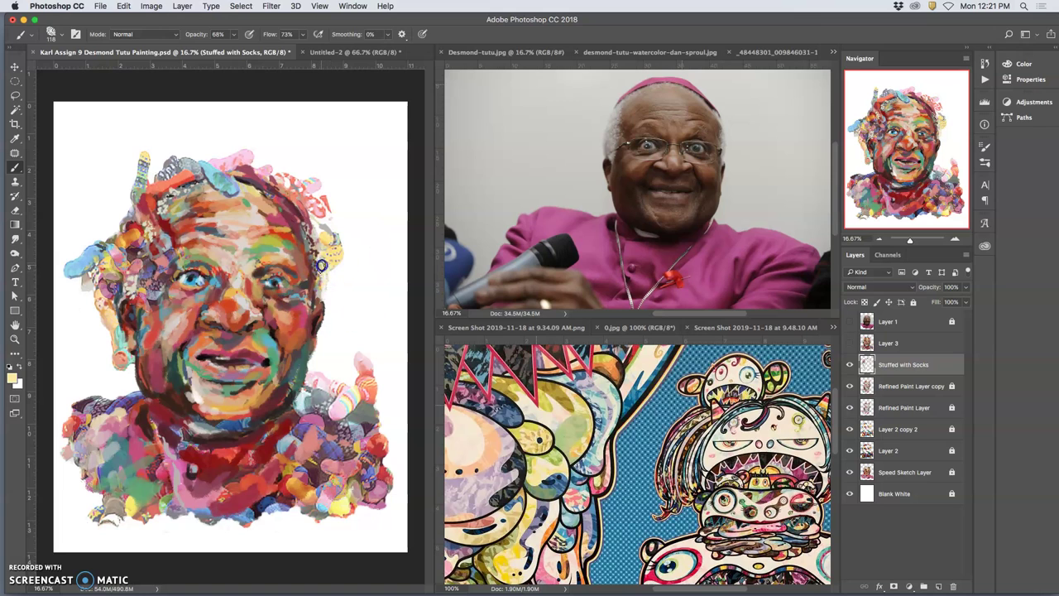
# - Paint yellow strokes around the right ear, reduce the brush opacity to 46%, and add strokes there before sampling a dark tone from the jaw
pyautogui.moveTo(317, 319)
pyautogui.mouseDown()
pyautogui.moveTo(298, 329)
pyautogui.moveTo(285, 347)
pyautogui.moveTo(268, 340)
pyautogui.moveTo(269, 240)
pyautogui.mouseUp()
pyautogui.click(314, 339)
pyautogui.moveTo(314, 339); pyautogui.dragTo(315, 308)
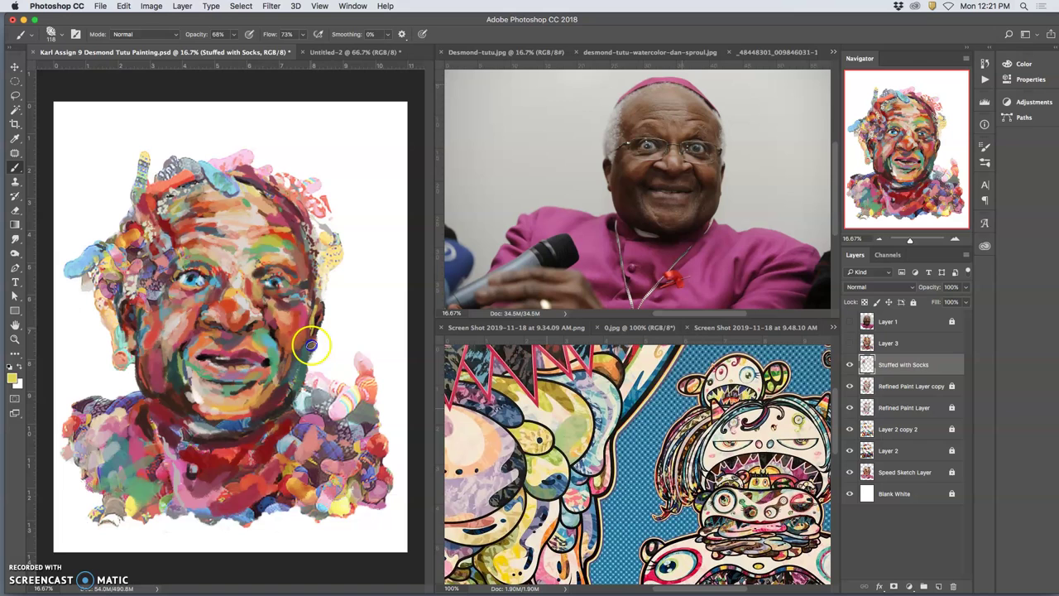
pyautogui.click(234, 35)
pyautogui.moveTo(305, 335)
pyautogui.mouseDown()
pyautogui.moveTo(311, 362)
pyautogui.moveTo(354, 341)
pyautogui.moveTo(349, 332)
pyautogui.moveTo(315, 354)
pyautogui.moveTo(304, 375)
pyautogui.moveTo(322, 324)
pyautogui.moveTo(296, 248)
pyautogui.moveTo(315, 315)
pyautogui.mouseUp()
pyautogui.keyDown('alt'); pyautogui.click(295, 392); pyautogui.keyUp('alt')
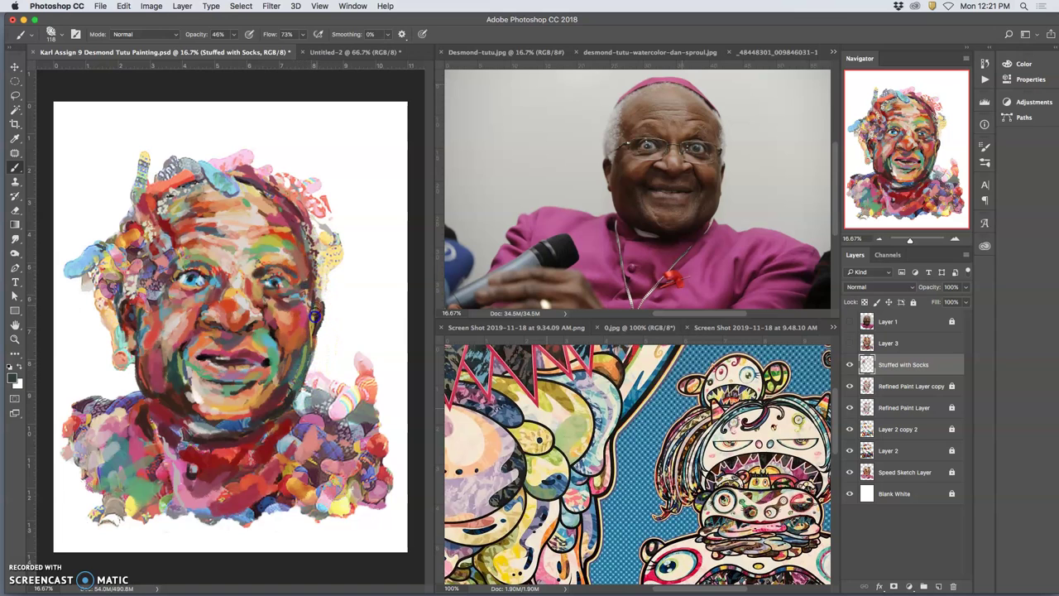
# - Sample light grey and dark maroon and blend strokes around the right brow, the nose and the left eye
pyautogui.keyDown('alt'); pyautogui.click(284, 256); pyautogui.keyUp('alt')
pyautogui.moveTo(283, 256); pyautogui.dragTo(284, 234)
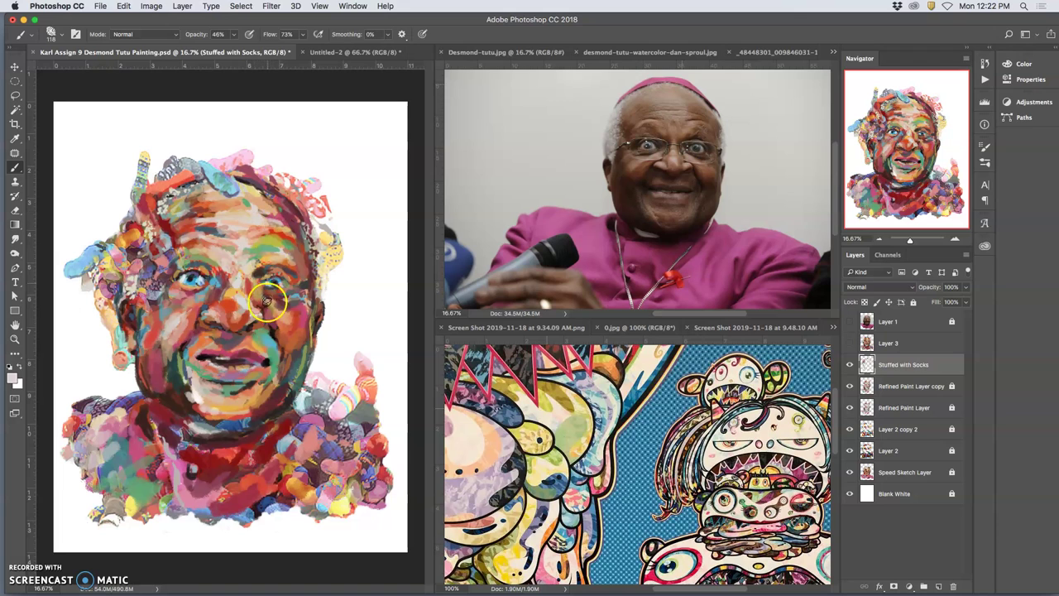
pyautogui.moveTo(209, 359)
pyautogui.mouseDown()
pyautogui.moveTo(255, 342)
pyautogui.moveTo(239, 345)
pyautogui.moveTo(244, 356)
pyautogui.moveTo(252, 326)
pyautogui.mouseUp()
pyautogui.keyDown('alt'); pyautogui.click(251, 328); pyautogui.keyUp('alt')
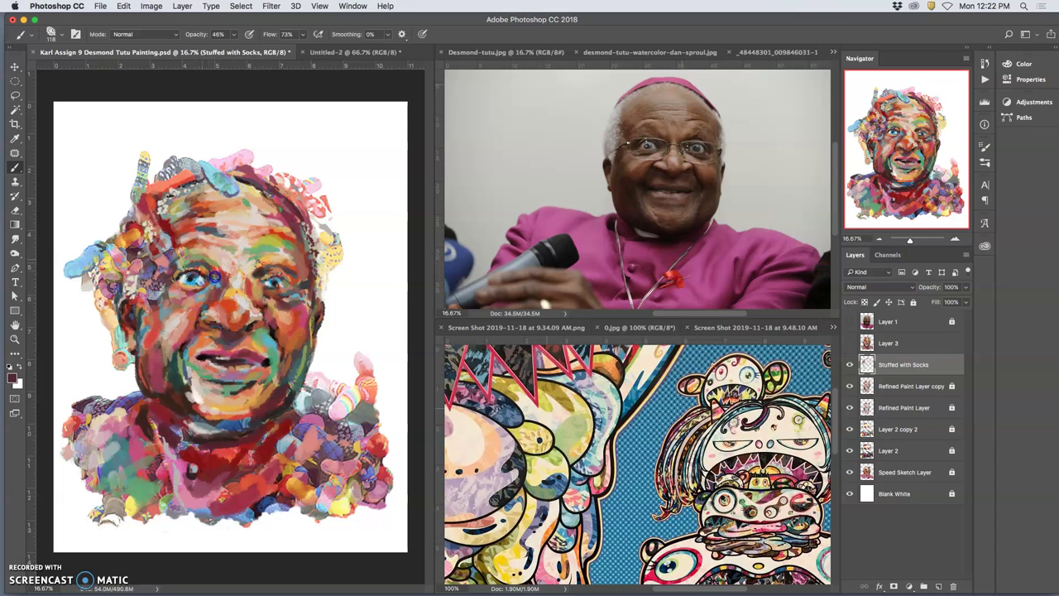
pyautogui.moveTo(190, 294); pyautogui.dragTo(181, 291)
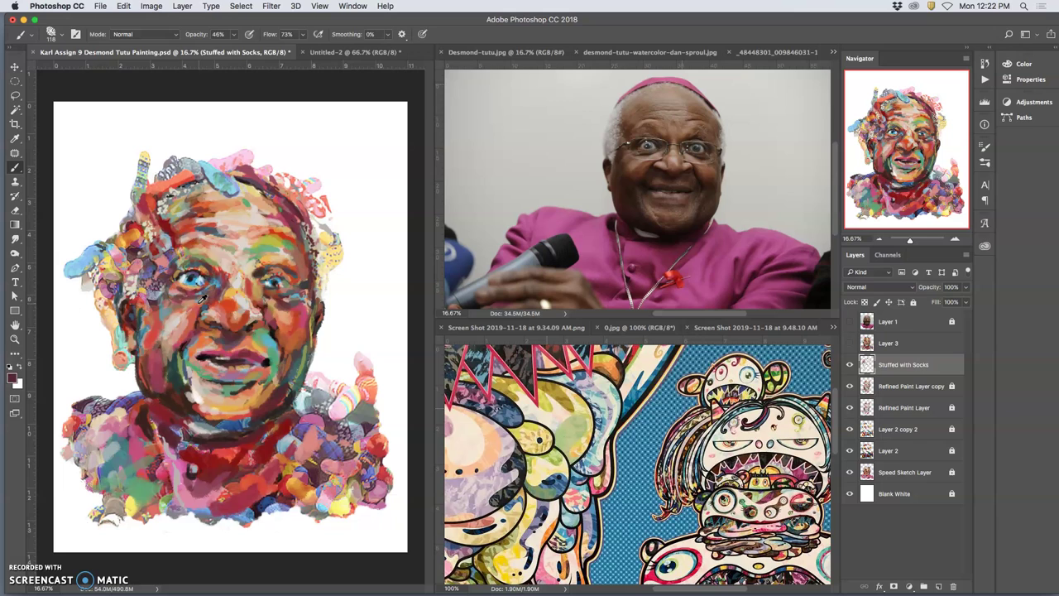
# - Blend coral and pale skin tones into the left cheek, around the mouth and onto the chin
pyautogui.click(197, 322)
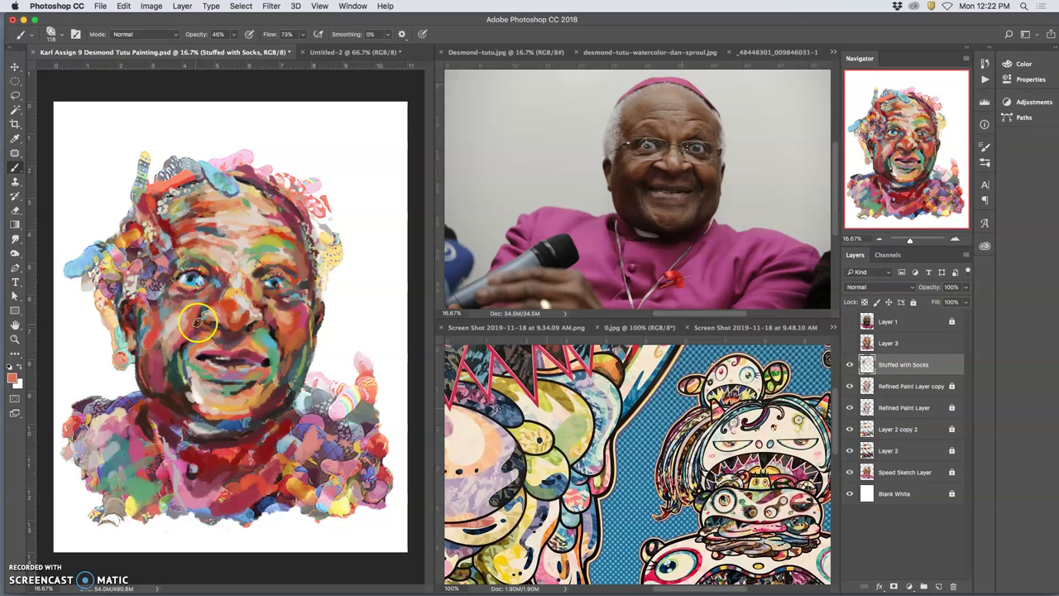
pyautogui.moveTo(231, 348)
pyautogui.mouseDown()
pyautogui.moveTo(224, 375)
pyautogui.moveTo(172, 360)
pyautogui.moveTo(171, 402)
pyautogui.moveTo(193, 420)
pyautogui.moveTo(215, 398)
pyautogui.mouseUp()
pyautogui.keyDown('alt'); pyautogui.click(190, 385); pyautogui.keyUp('alt')
pyautogui.keyDown('alt'); pyautogui.click(213, 341); pyautogui.keyUp('alt')
pyautogui.moveTo(174, 374)
pyautogui.mouseDown()
pyautogui.moveTo(174, 395)
pyautogui.moveTo(176, 381)
pyautogui.mouseUp()
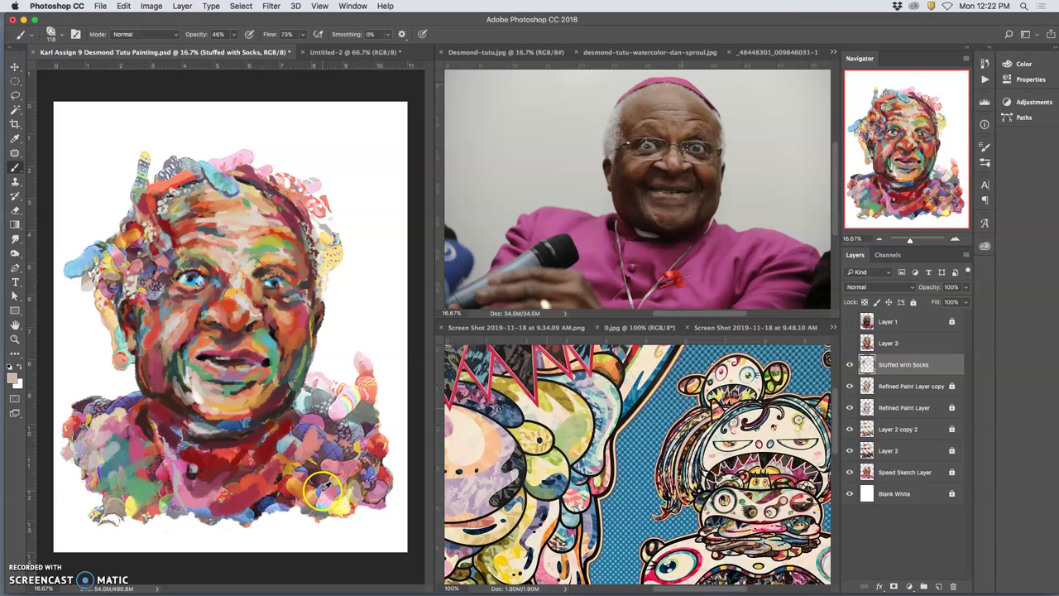
# - Sample medium and dark green and dab accents onto the left cheek, the left shoulder and the outer socks
pyautogui.keyDown('alt'); pyautogui.click(149, 484); pyautogui.keyUp('alt')
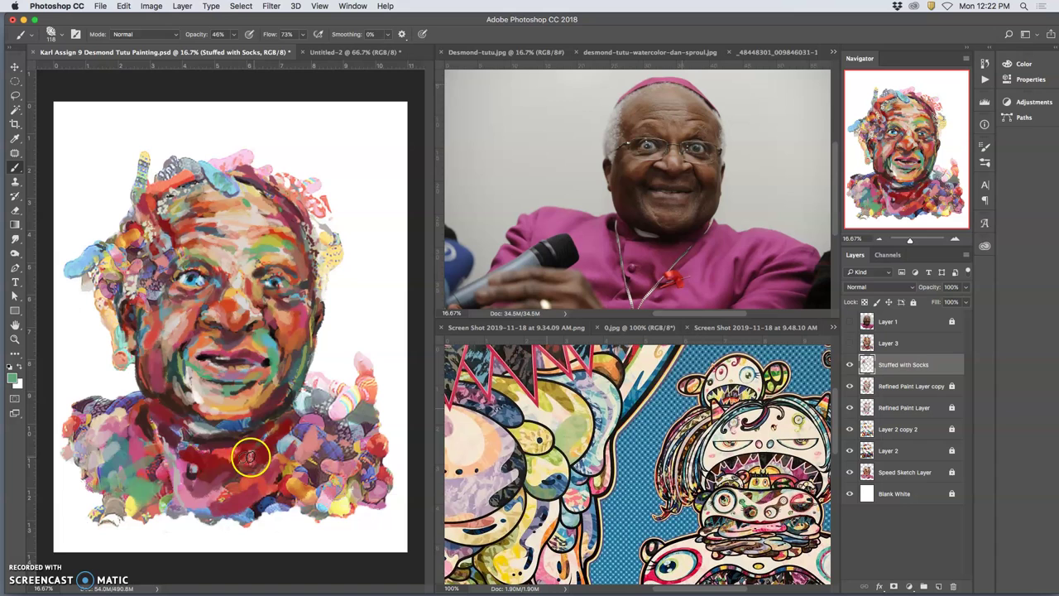
pyautogui.click(177, 368)
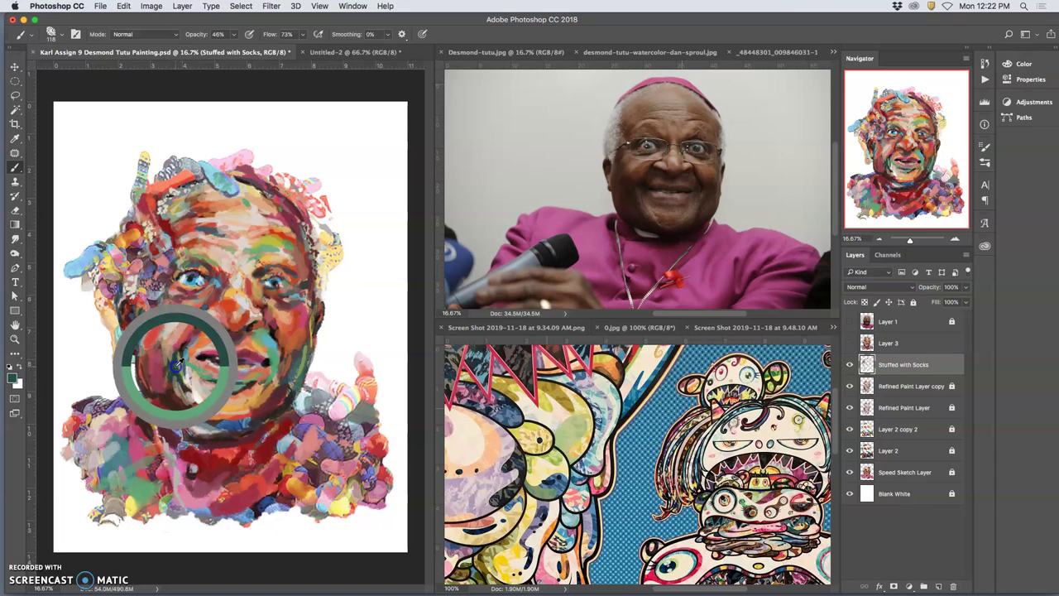
pyautogui.click(132, 456)
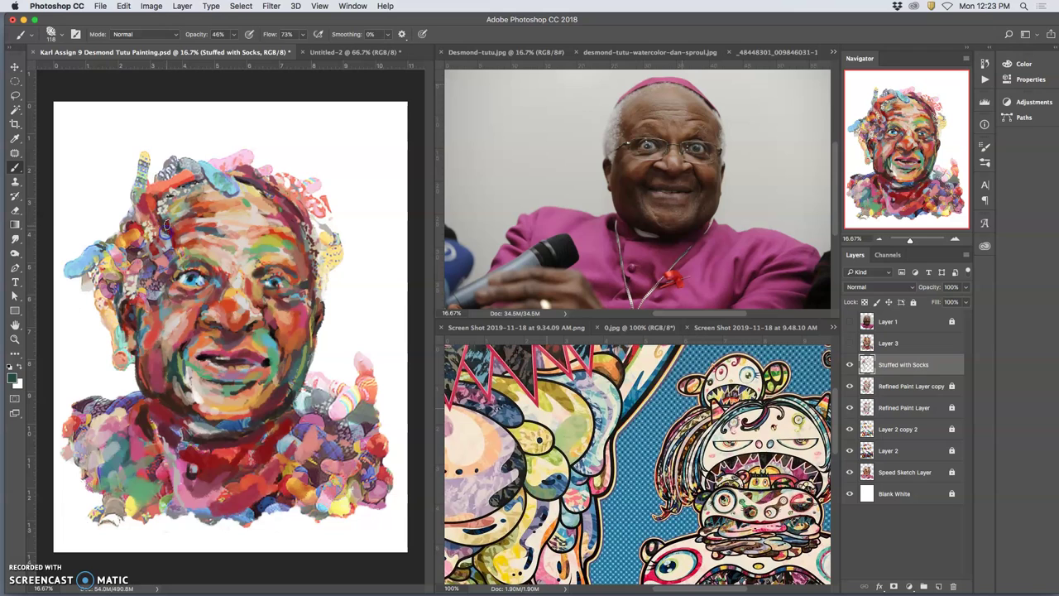
pyautogui.click(141, 339)
pyautogui.click(385, 345)
pyautogui.click(386, 424)
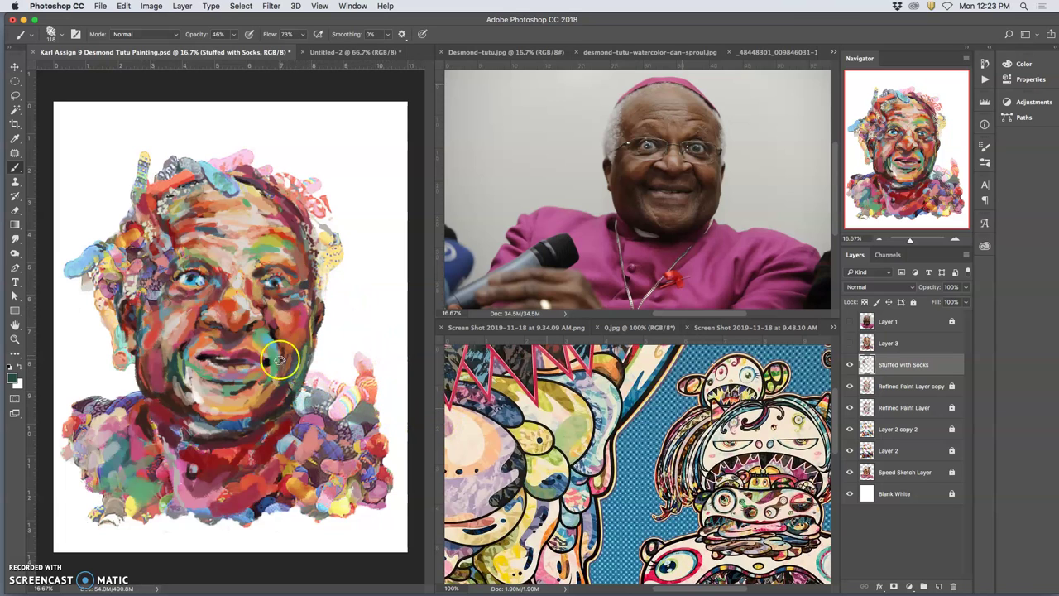
# - Sample tan and near-black brown from the face and paint dark crease strokes across the forehead
pyautogui.keyDown('alt'); pyautogui.click(211, 315); pyautogui.keyUp('alt')
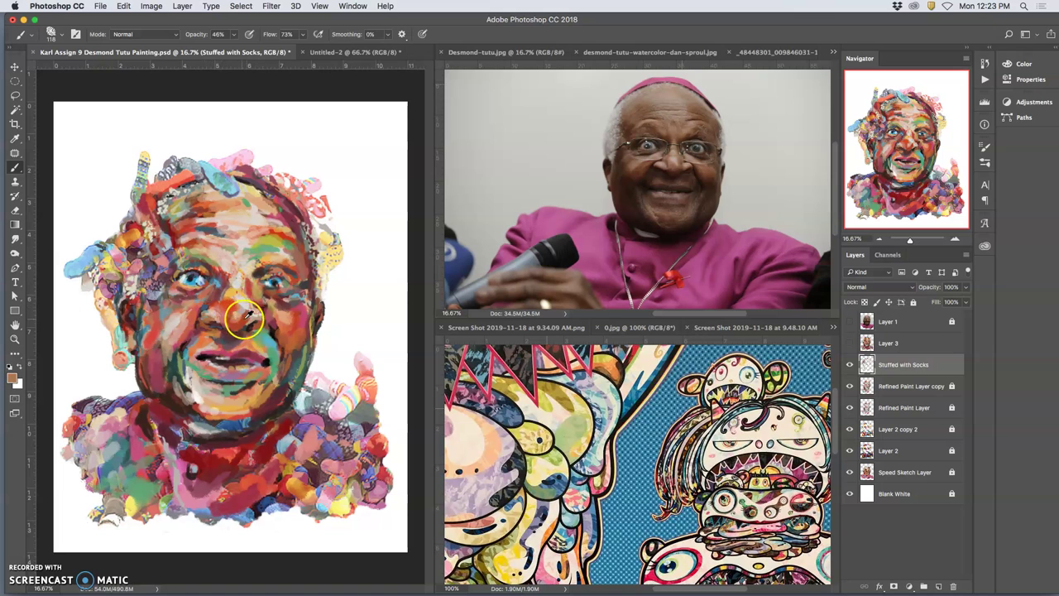
pyautogui.keyDown('alt'); pyautogui.click(277, 330); pyautogui.keyUp('alt')
pyautogui.moveTo(196, 229); pyautogui.dragTo(187, 232)
pyautogui.click(269, 237)
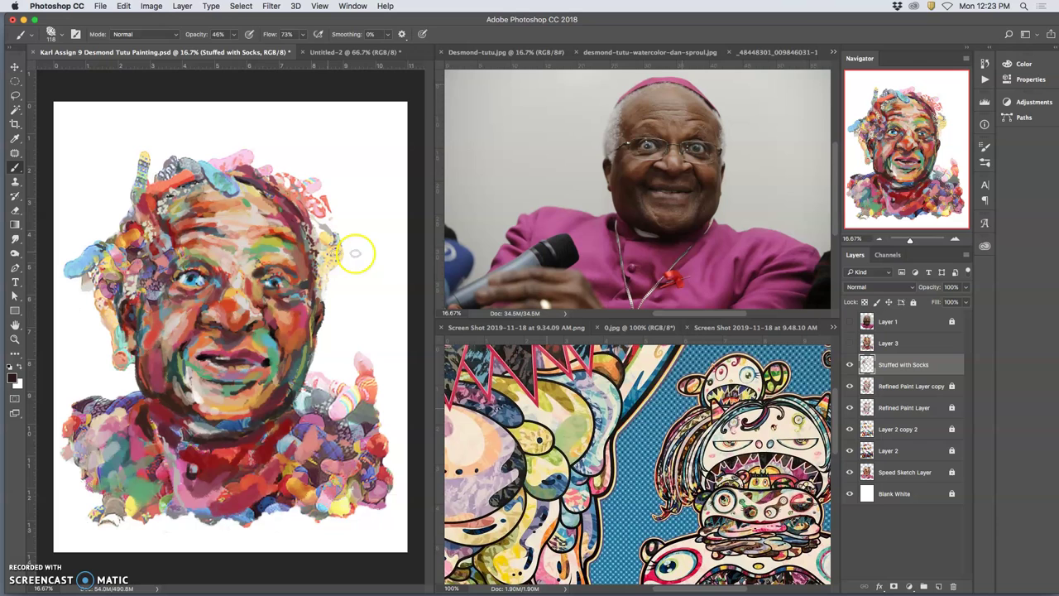
# - Bring up the reference photo _48448301_009846031-1.jpg in place of the current one
pyautogui.click(833, 52)
pyautogui.click(849, 65)
pyautogui.click(834, 50)
pyautogui.click(841, 73)
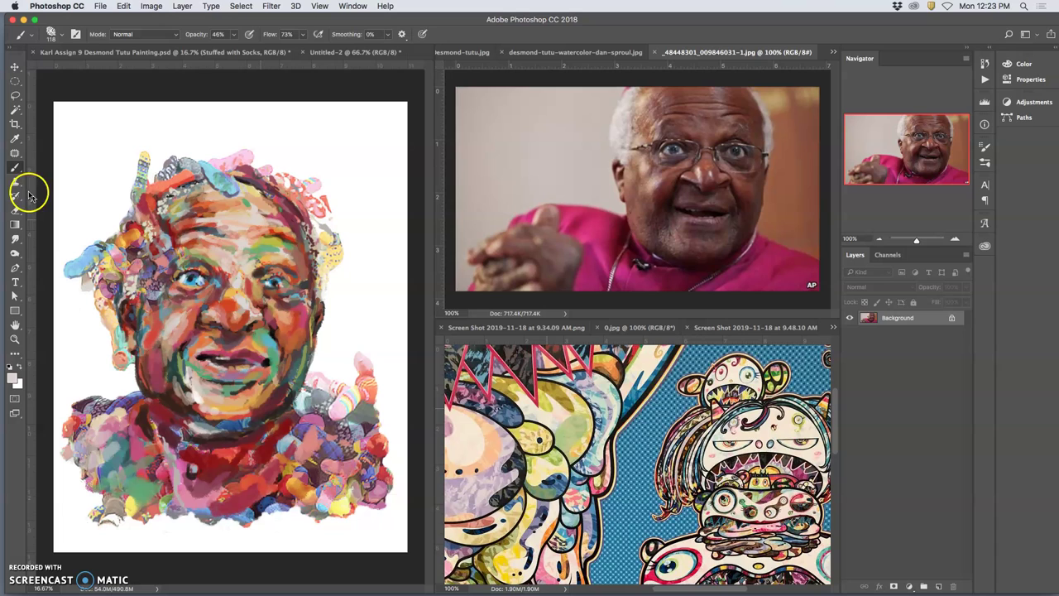
# - Set the brush opacity to 82% and paint light grey highlights on both eyebrows and the chin of the portrait
pyautogui.click(234, 36)
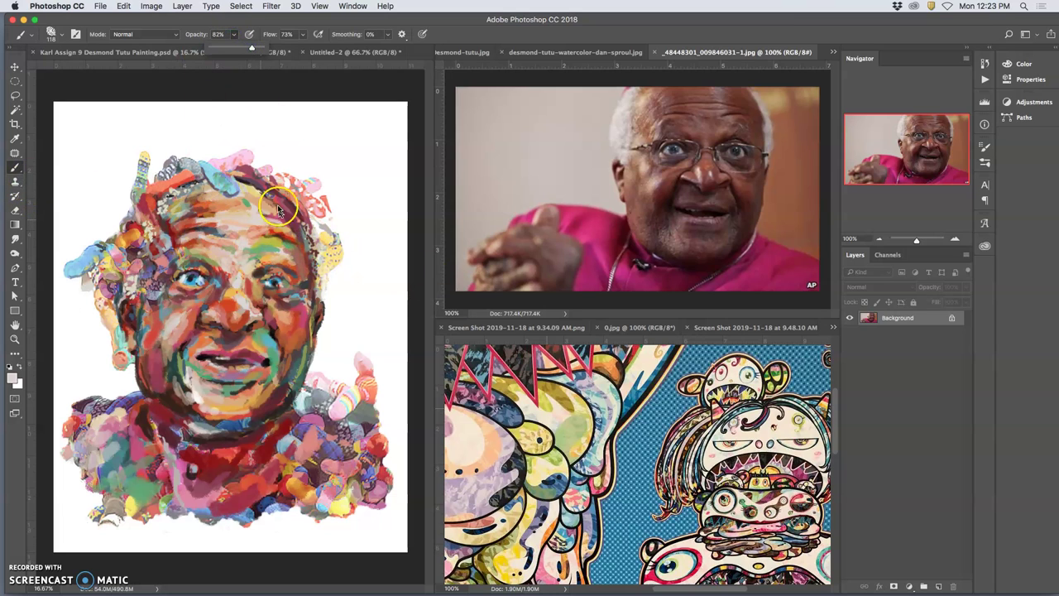
pyautogui.click(166, 53)
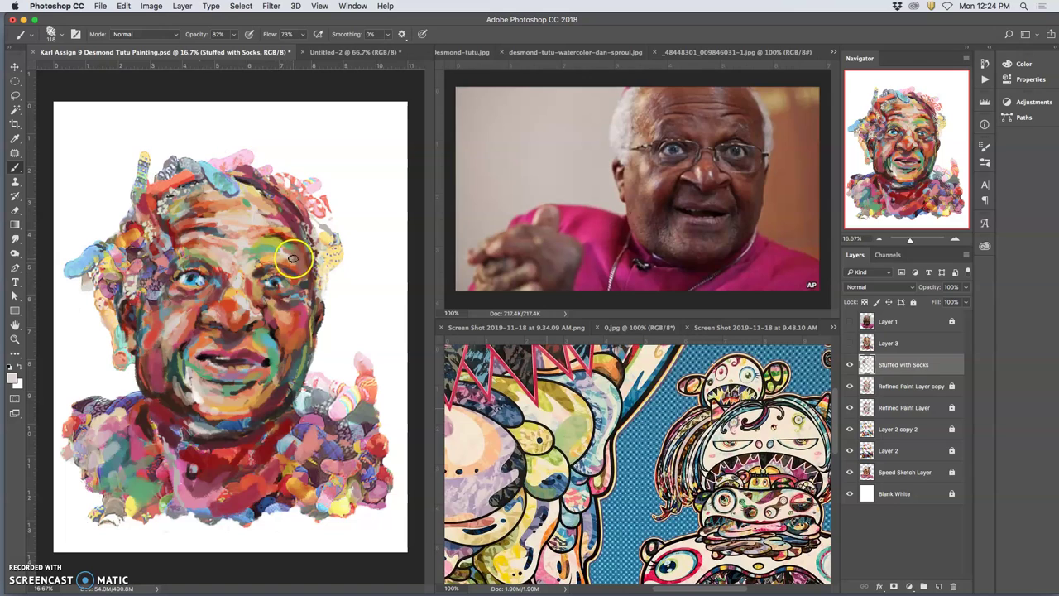
pyautogui.moveTo(284, 253); pyautogui.dragTo(290, 261)
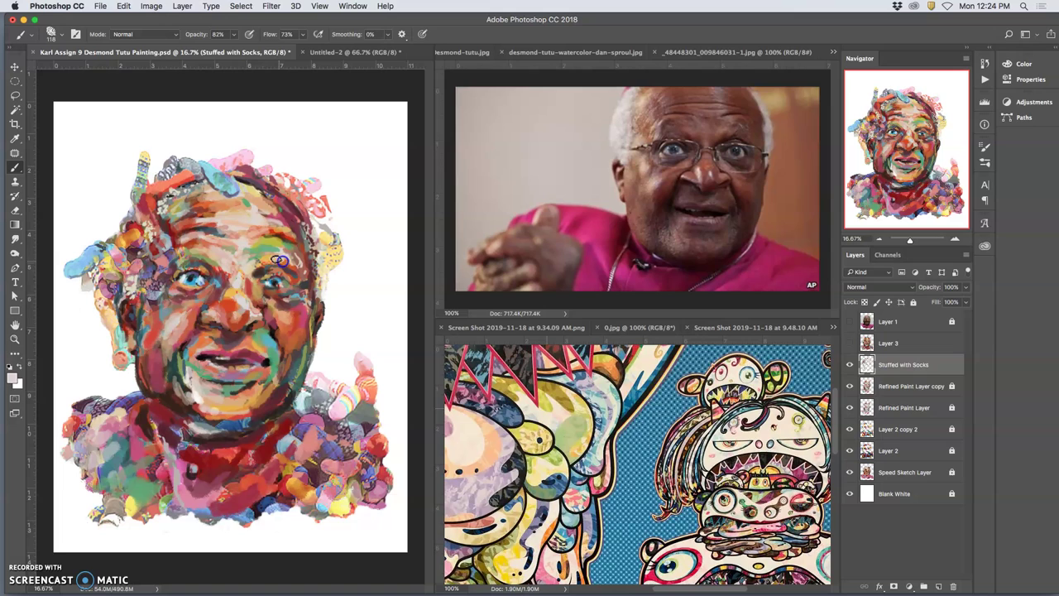
pyautogui.moveTo(167, 256); pyautogui.dragTo(170, 252)
pyautogui.moveTo(253, 356); pyautogui.dragTo(265, 404)
# - Sample dark red, green and orange and work them into both eyebrows and the left temple
pyautogui.keyDown('alt'); pyautogui.click(285, 253); pyautogui.keyUp('alt')
pyautogui.moveTo(167, 253); pyautogui.dragTo(185, 248)
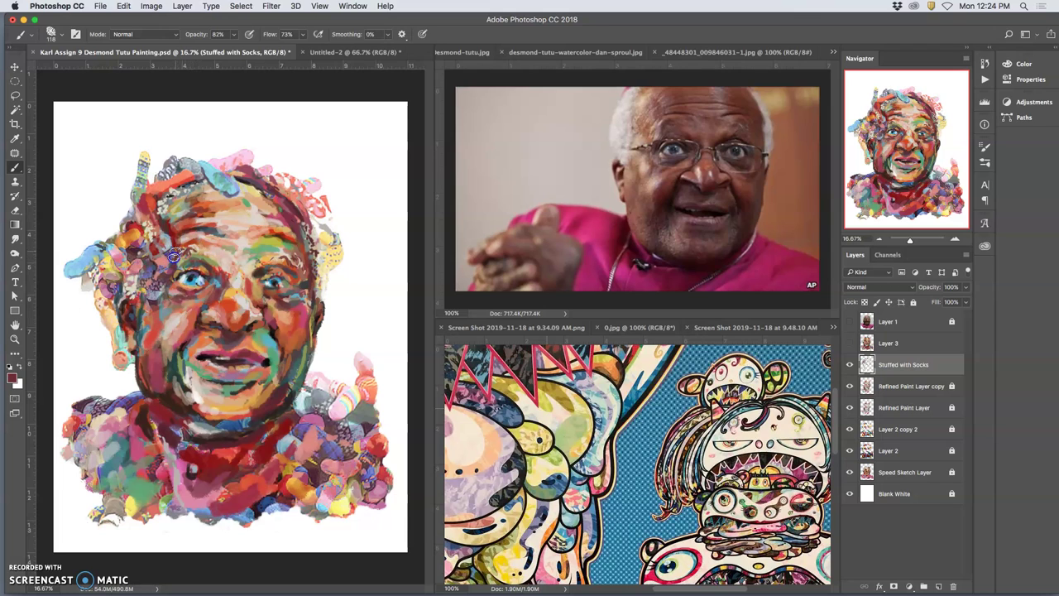
pyautogui.keyDown('alt'); pyautogui.click(143, 376); pyautogui.keyUp('alt')
pyautogui.click(185, 261)
pyautogui.click(255, 250)
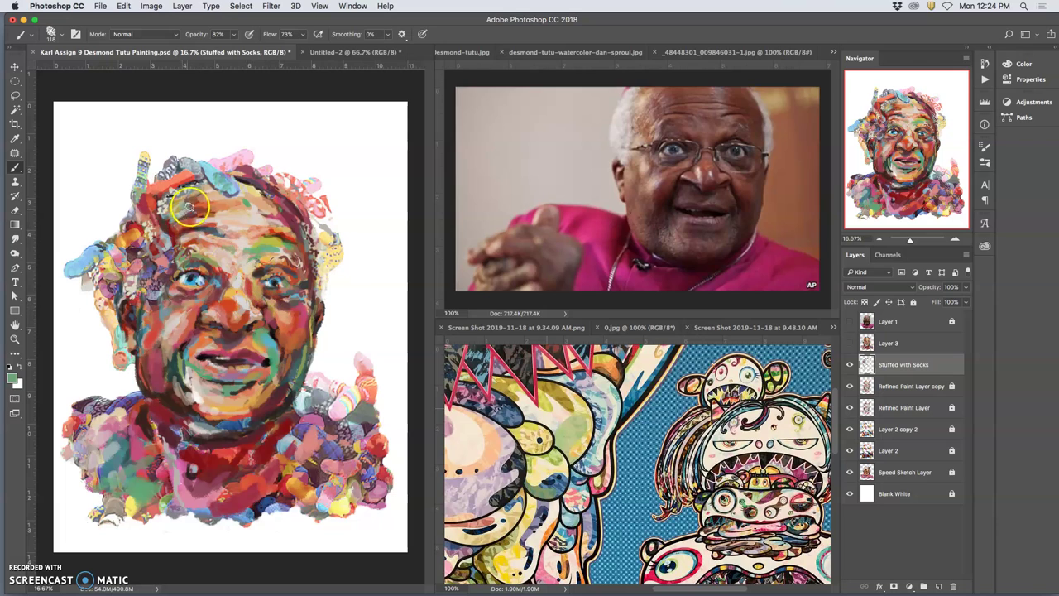
pyautogui.keyDown('alt'); pyautogui.click(258, 349); pyautogui.keyUp('alt')
pyautogui.moveTo(175, 243); pyautogui.dragTo(156, 225)
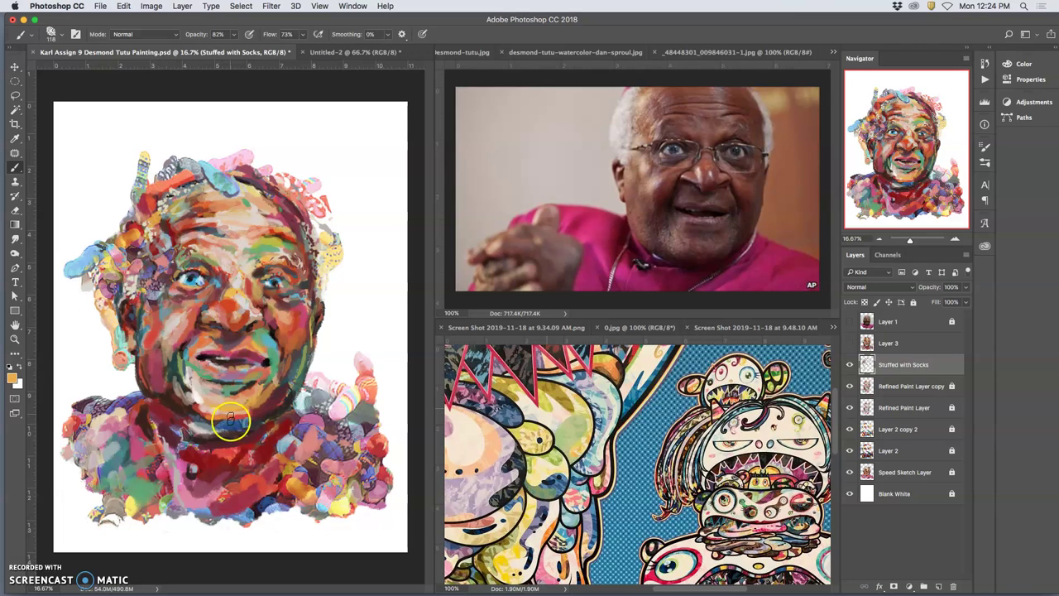
# - Sample coral, set the brush to 236 px at 8% opacity, and glaze it over the lower left cheek
pyautogui.keyDown('alt'); pyautogui.click(371, 399); pyautogui.keyUp('alt')
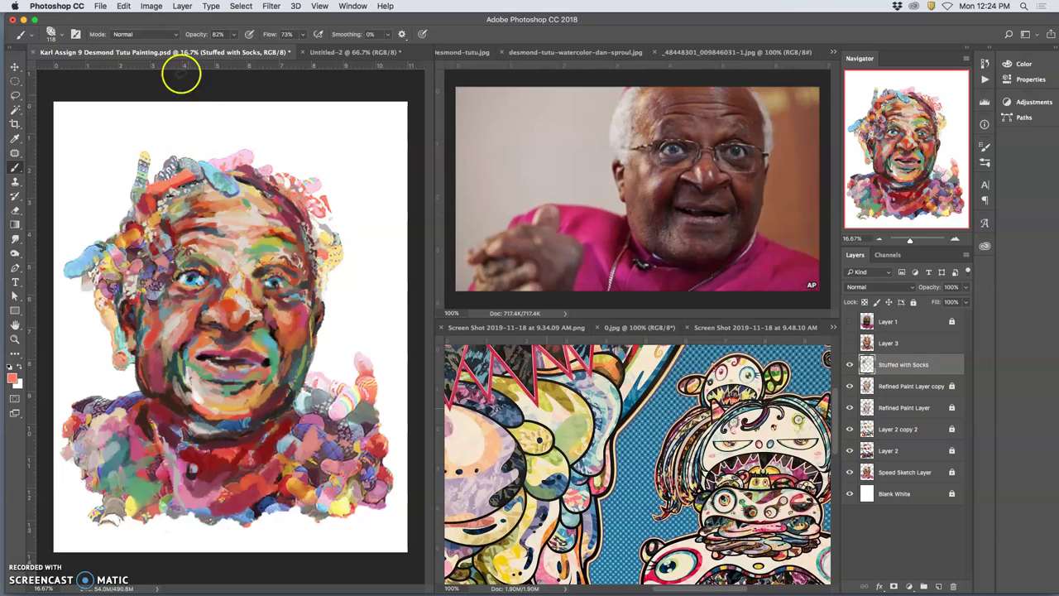
pyautogui.click(234, 34)
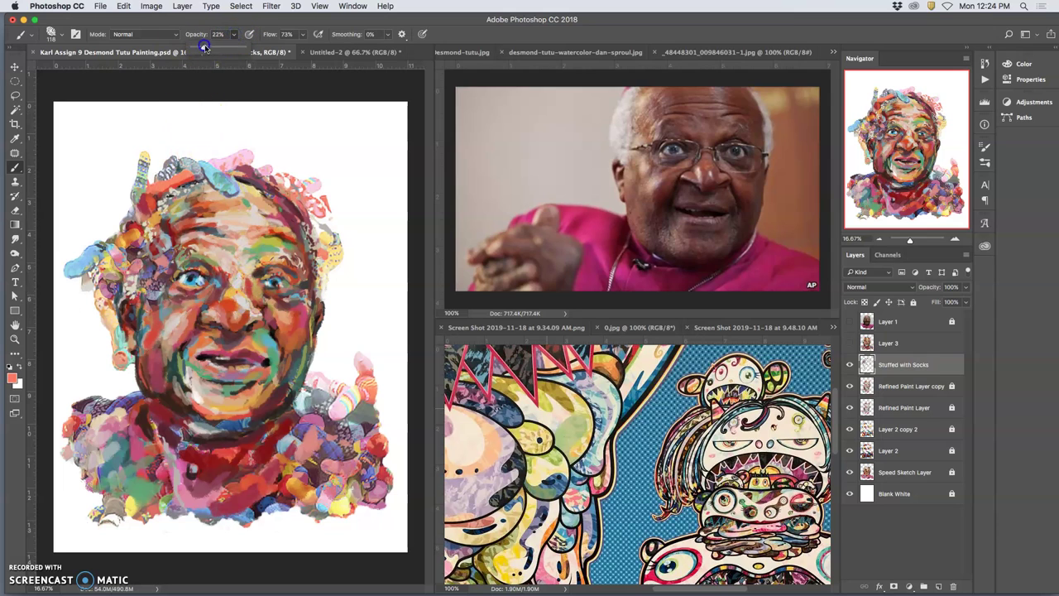
pyautogui.click(60, 34)
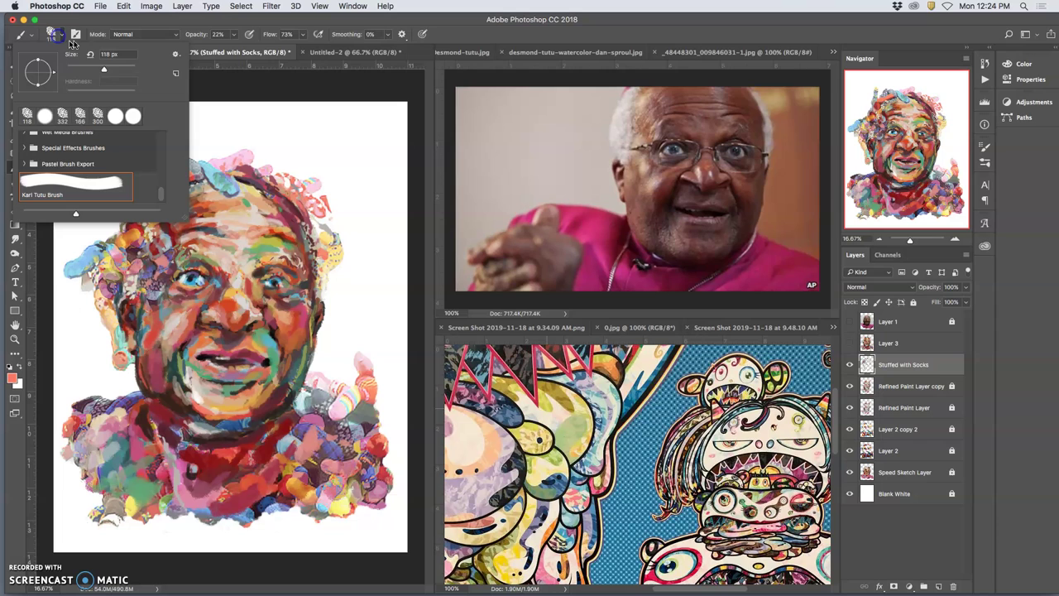
pyautogui.click(234, 34)
pyautogui.moveTo(228, 49); pyautogui.dragTo(224, 48)
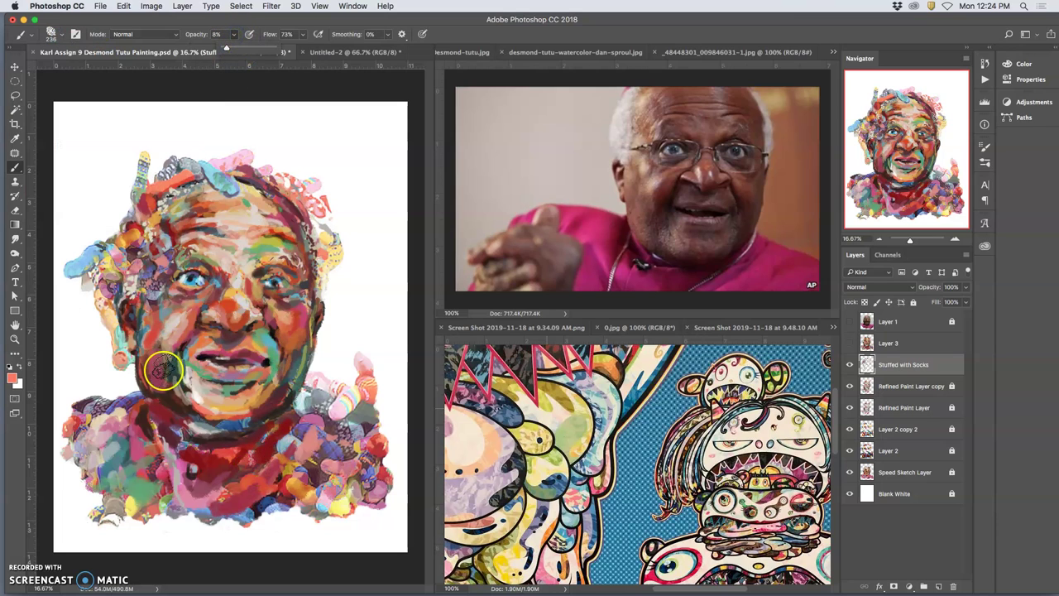
pyautogui.moveTo(61, 375)
pyautogui.mouseDown()
pyautogui.moveTo(165, 344)
pyautogui.moveTo(165, 386)
pyautogui.moveTo(191, 401)
pyautogui.moveTo(187, 375)
pyautogui.moveTo(173, 368)
pyautogui.moveTo(189, 398)
pyautogui.mouseUp()
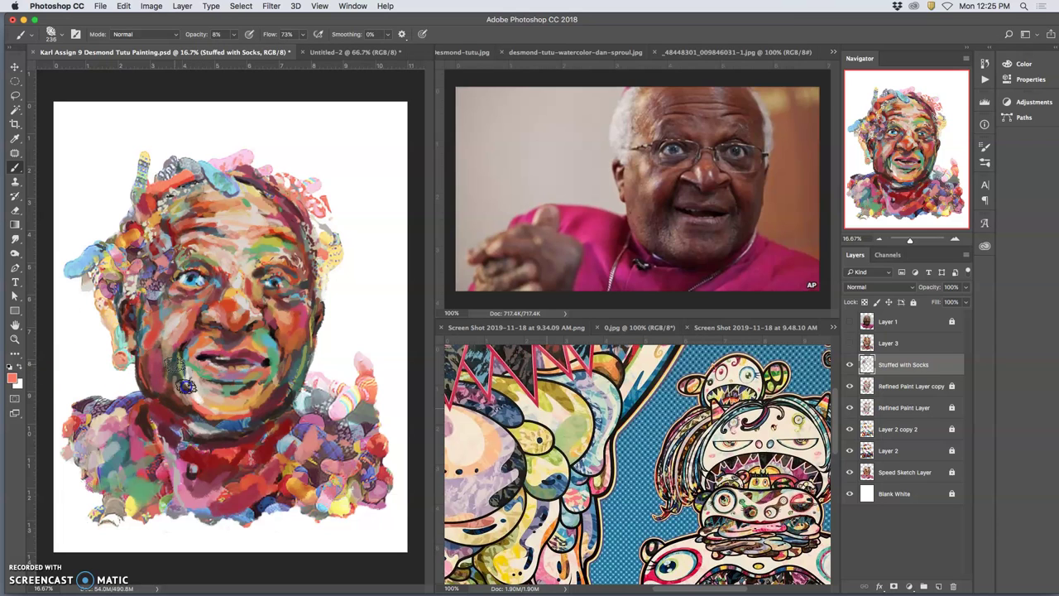